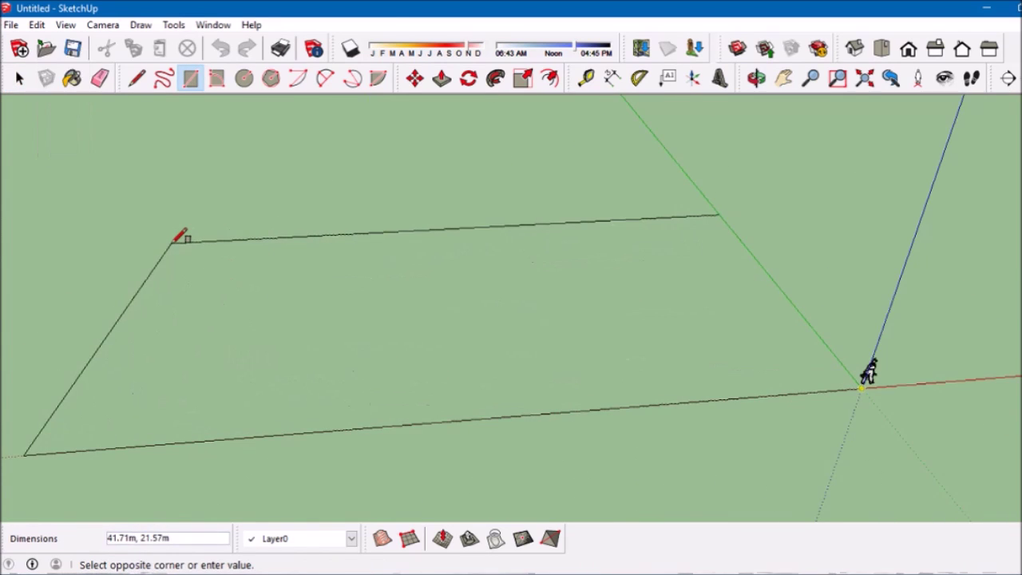
Draw the rectangular footprint and cut a notch into its bottom edge.
{"action": "left_click", "coordinate": [172, 242]}
{"action": "key", "text": "l"}
{"action": "scroll", "coordinate": [431, 359], "scroll_direction": "up", "scroll_amount": 3}
{"action": "left_click", "coordinate": [432, 375]}
{"action": "scroll", "coordinate": [435, 335], "scroll_direction": "up", "scroll_amount": 2}
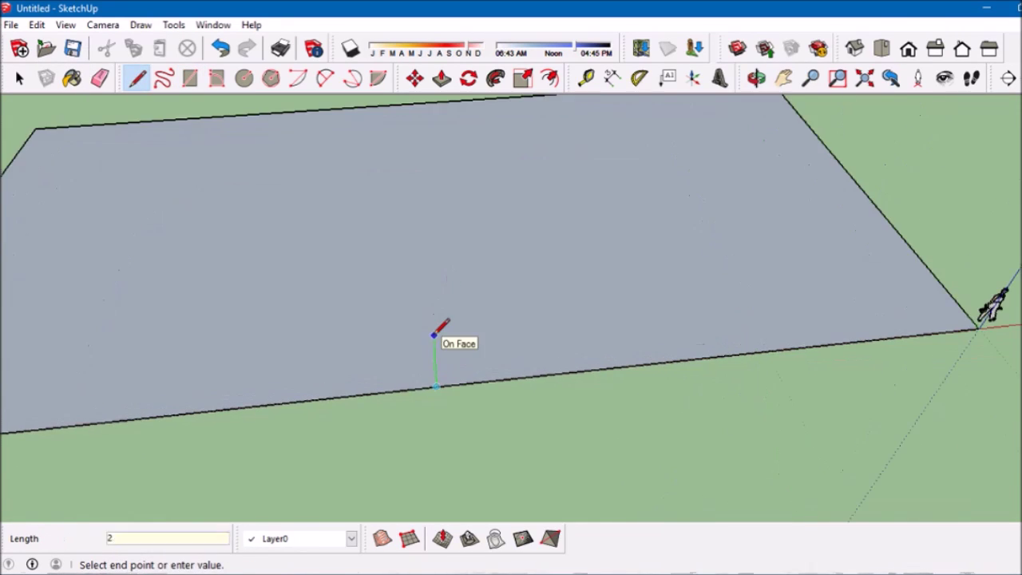
{"action": "left_click", "coordinate": [307, 369]}
{"action": "key", "text": "l"}
{"action": "mouse_move", "coordinate": [319, 364]}
{"action": "middle_mouse_down"}
{"action": "mouse_move", "coordinate": [420, 288]}
{"action": "mouse_move", "coordinate": [548, 247]}
{"action": "middle_mouse_up"}
{"action": "mouse_move", "coordinate": [503, 153]}
{"action": "middle_mouse_down"}
{"action": "mouse_move", "coordinate": [612, 219]}
{"action": "mouse_move", "coordinate": [566, 289]}
{"action": "middle_mouse_up"}
Offset the notched outline inward into a thin wall border.
{"action": "key", "text": "f"}
{"action": "left_click", "coordinate": [463, 336]}
{"action": "scroll", "coordinate": [463, 336], "scroll_direction": "down", "scroll_amount": 2}
{"action": "key", "text": "space"}
Group the wall outline and delete the inner floor face.
{"action": "triple_click", "coordinate": [565, 313]}
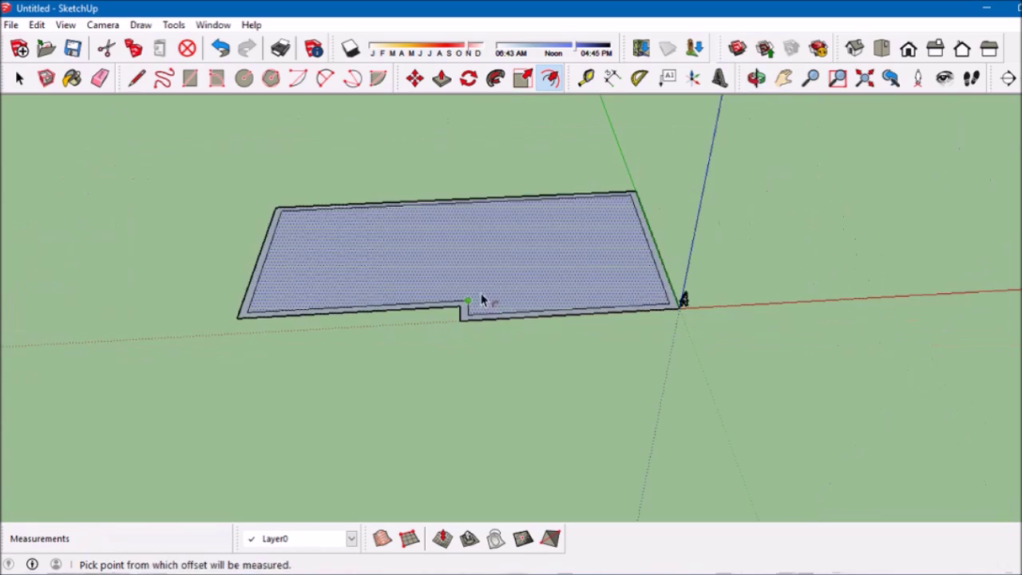
{"action": "key", "text": "g"}
{"action": "key", "text": "Return"}
{"action": "scroll", "coordinate": [453, 316], "scroll_direction": "up", "scroll_amount": 3}
{"action": "left_click", "coordinate": [315, 222]}
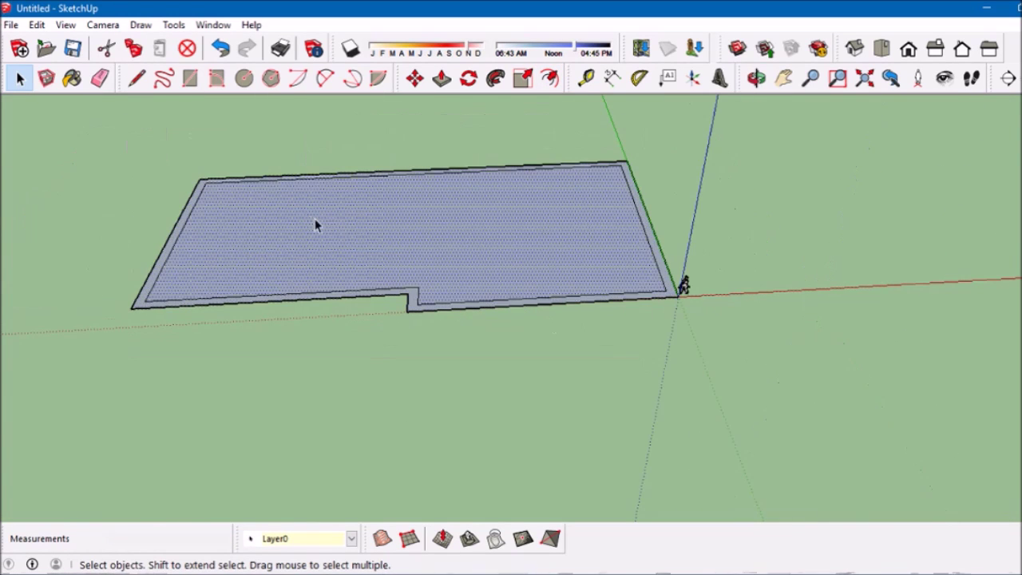
{"action": "key", "text": "m"}
{"action": "key", "text": "Delete"}
{"action": "key", "text": "space"}
Make the wall outline a single component and open it for editing.
{"action": "right_click", "coordinate": [613, 300]}
{"action": "left_click", "coordinate": [665, 419]}
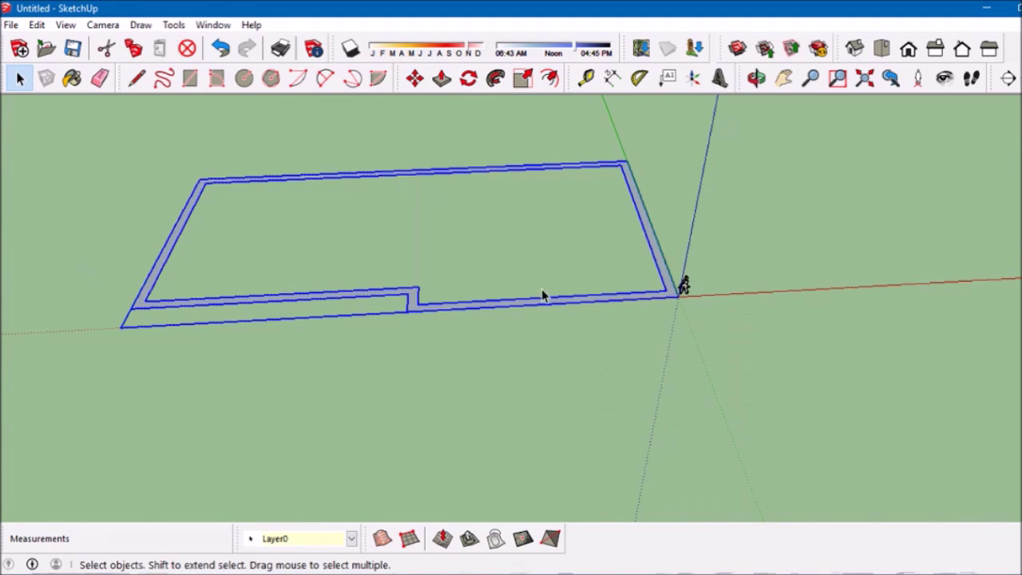
{"action": "right_click", "coordinate": [160, 206]}
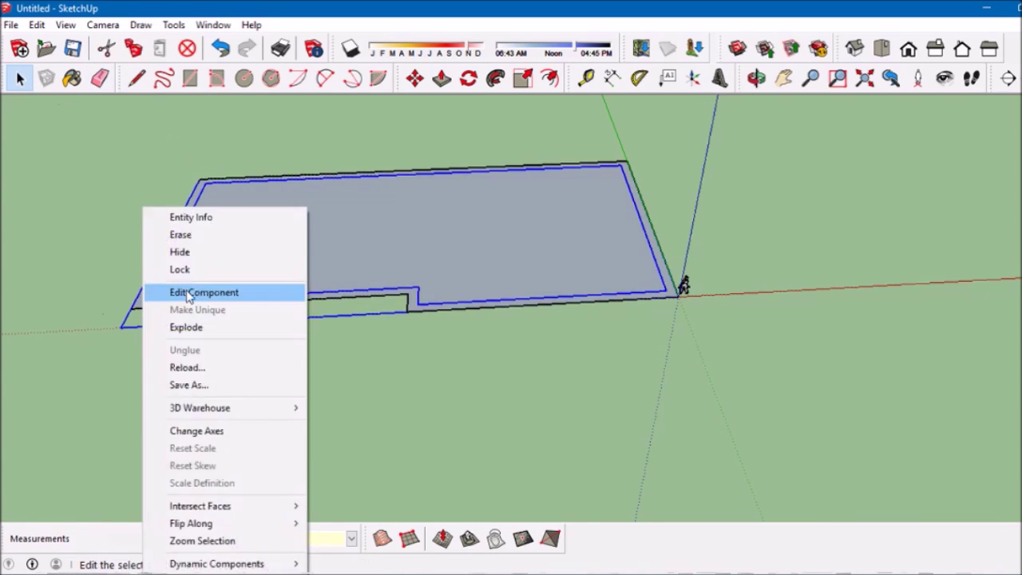
{"action": "left_click", "coordinate": [255, 293]}
Pull the wall outline up into 3 m tall walls.
{"action": "middle_click_drag", "start_coordinate": [126, 259], "coordinate": [578, 229]}
{"action": "scroll", "coordinate": [577, 228], "scroll_direction": "up", "scroll_amount": 3}
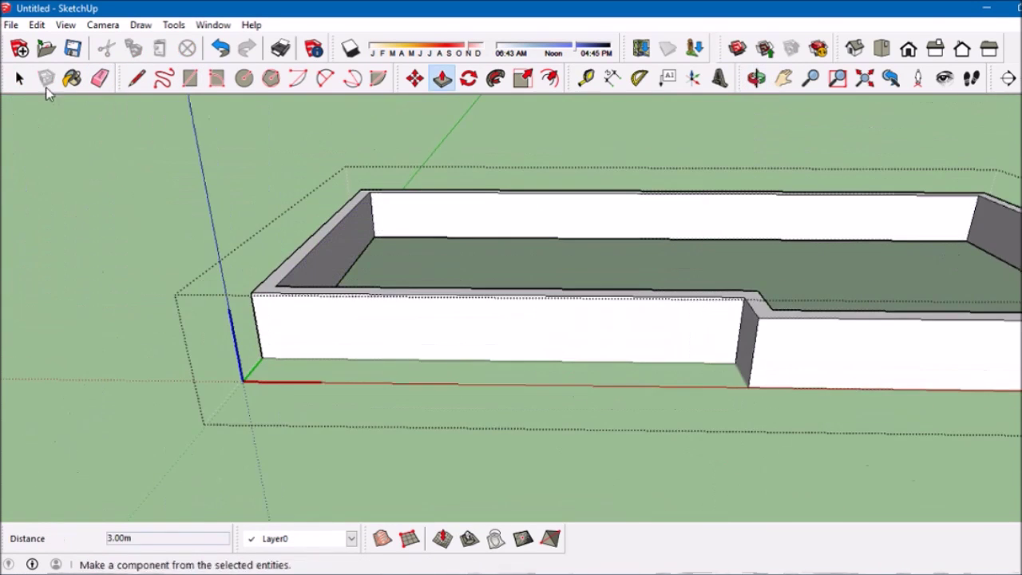
{"action": "middle_click_drag", "start_coordinate": [479, 239], "coordinate": [497, 267]}
{"action": "scroll", "coordinate": [561, 297], "scroll_direction": "up", "scroll_amount": 2}
Draw a line at the notch and push the notch wall through to open an entrance.
{"action": "key", "text": "l"}
{"action": "left_click", "coordinate": [555, 308]}
{"action": "middle_click_drag", "start_coordinate": [554, 308], "coordinate": [555, 210]}
{"action": "scroll", "coordinate": [465, 358], "scroll_direction": "down", "scroll_amount": 2}
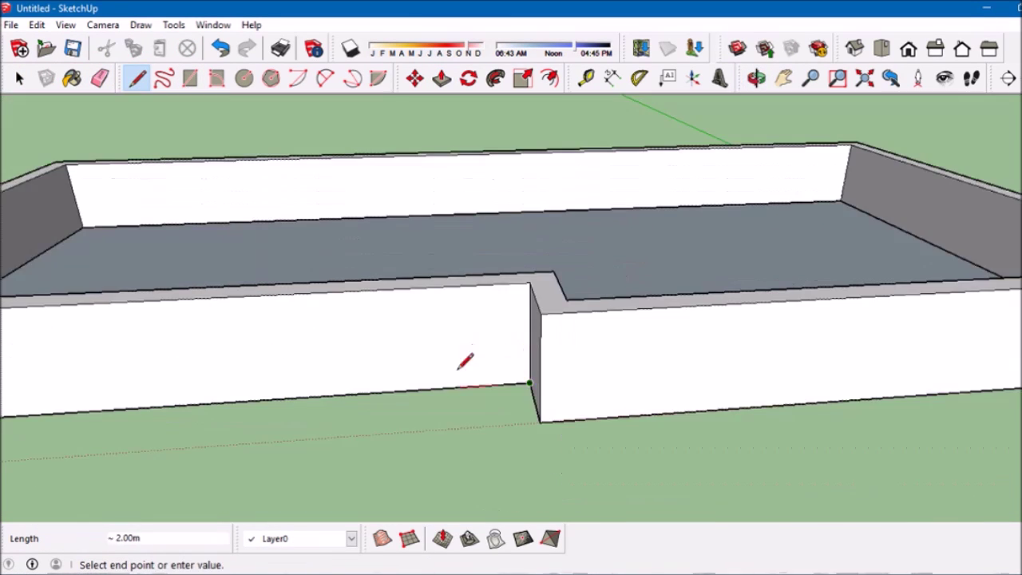
{"action": "scroll", "coordinate": [466, 358], "scroll_direction": "up", "scroll_amount": 2}
{"action": "key", "text": "space"}
{"action": "left_click", "coordinate": [378, 265]}
{"action": "key", "text": "e"}
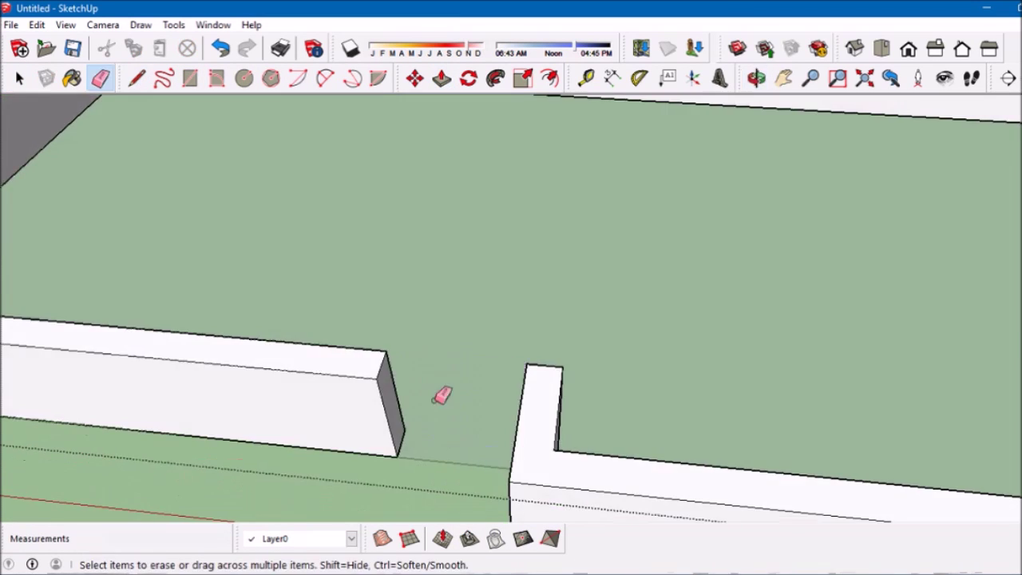
Draw a door outline on the wall.
{"action": "key", "text": "l"}
{"action": "scroll", "coordinate": [441, 392], "scroll_direction": "down", "scroll_amount": 3}
{"action": "scroll", "coordinate": [527, 299], "scroll_direction": "up", "scroll_amount": 3}
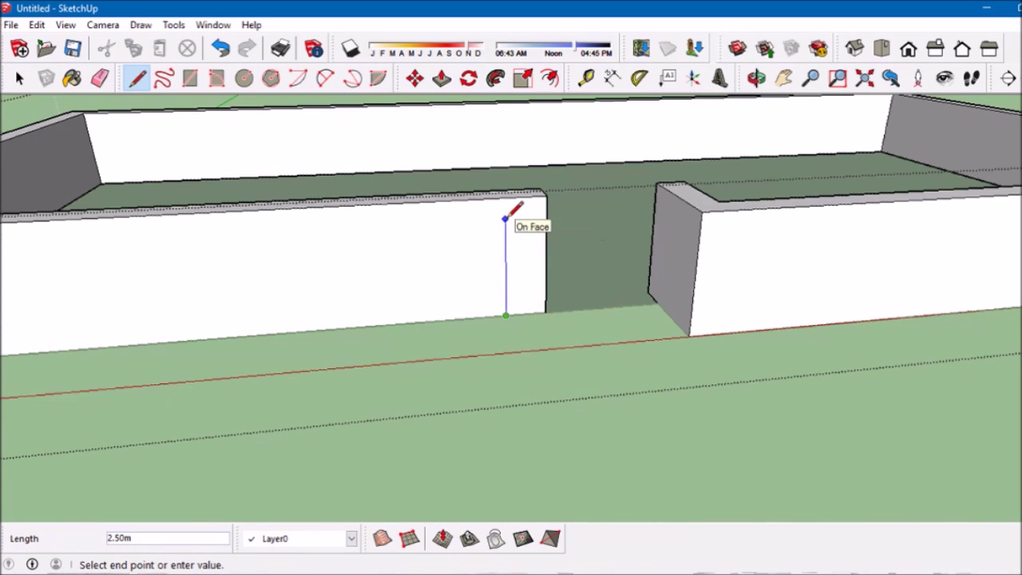
{"action": "left_click", "coordinate": [422, 222]}
{"action": "middle_click_drag", "start_coordinate": [410, 336], "coordinate": [427, 214]}
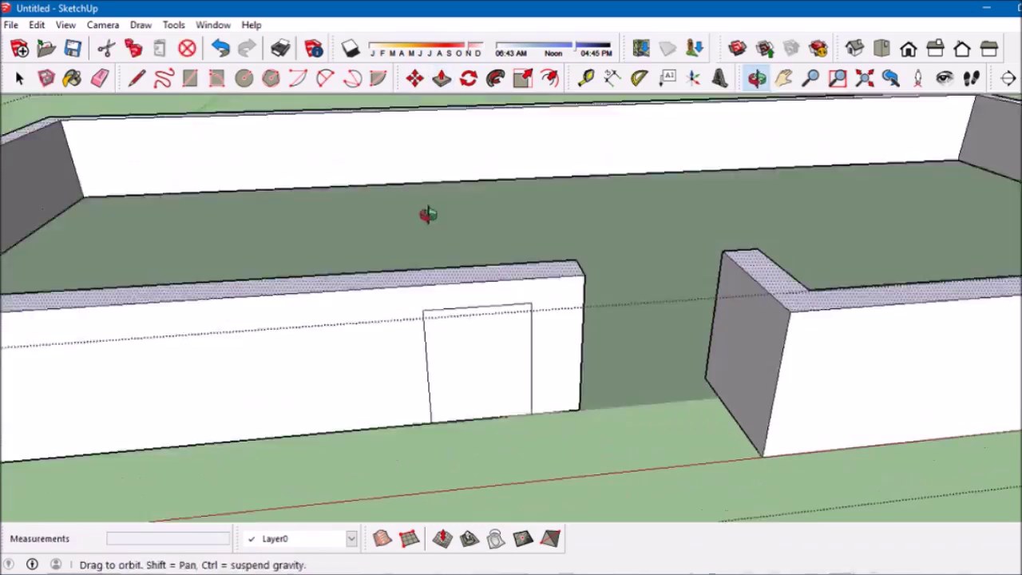
{"action": "scroll", "coordinate": [427, 214], "scroll_direction": "up", "scroll_amount": 3}
Copy the door outline along the wall as a 5x array.
{"action": "key", "text": "m"}
{"action": "left_click", "coordinate": [416, 401], "text": "ctrl"}
{"action": "left_click", "coordinate": [396, 417]}
{"action": "scroll", "coordinate": [361, 340], "scroll_direction": "down", "scroll_amount": 3}
{"action": "type", "text": "5x"}
{"action": "key", "text": "Return"}
{"action": "middle_click_drag", "start_coordinate": [171, 342], "coordinate": [205, 359]}
{"action": "scroll", "coordinate": [207, 345], "scroll_direction": "up", "scroll_amount": 3}
Push the door faces through the wall to form openings.
{"action": "key", "text": "p"}
{"action": "scroll", "coordinate": [365, 376], "scroll_direction": "down", "scroll_amount": 3}
{"action": "scroll", "coordinate": [353, 235], "scroll_direction": "up", "scroll_amount": 3}
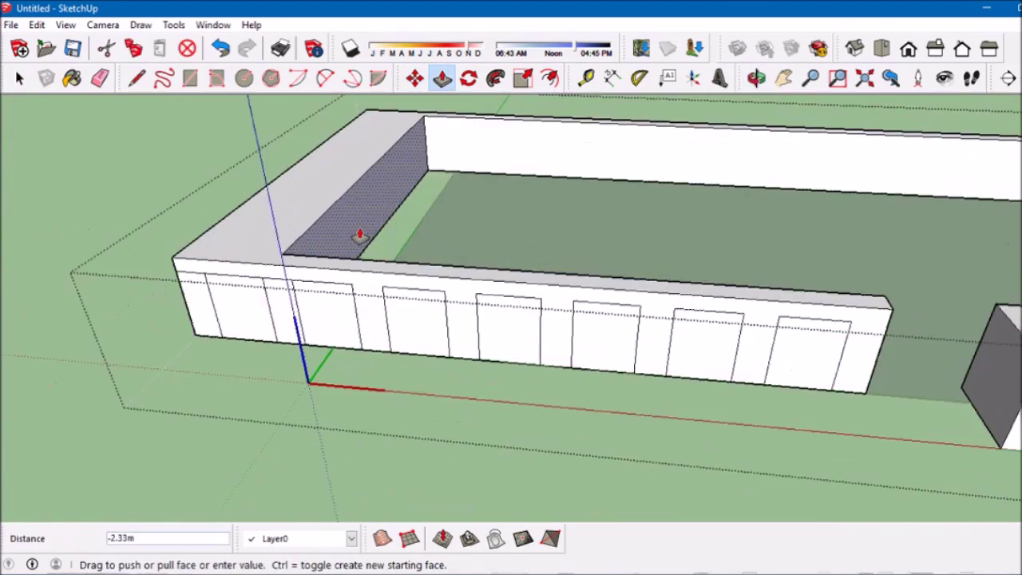
{"action": "key", "text": "e"}
{"action": "key", "text": "p"}
{"action": "left_click", "coordinate": [475, 360]}
Draw a separate door panel rectangle beside the building and select it.
{"action": "key", "text": "r"}
{"action": "scroll", "coordinate": [511, 320], "scroll_direction": "down", "scroll_amount": 3}
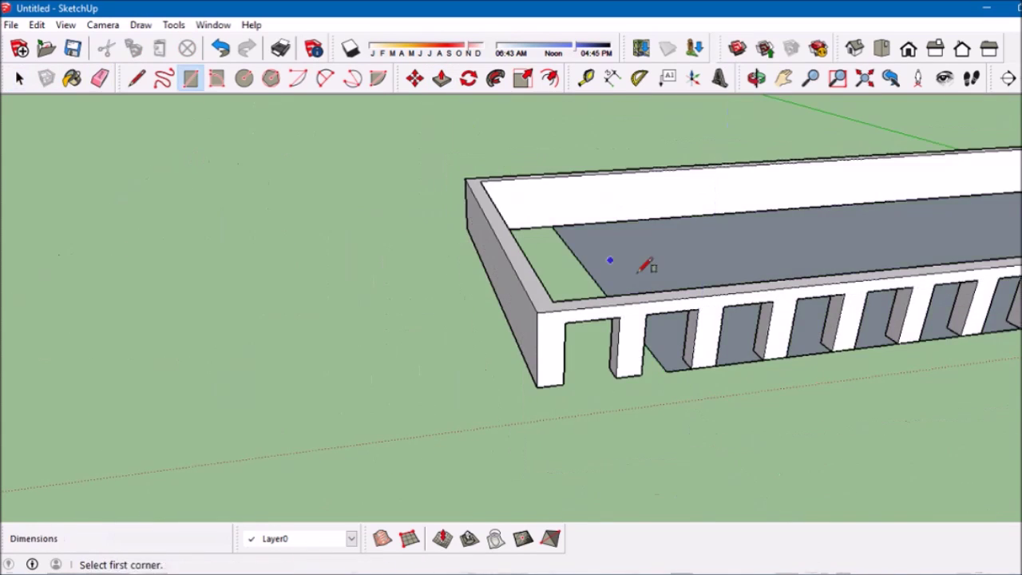
{"action": "middle_click_drag", "start_coordinate": [511, 320], "coordinate": [479, 304]}
{"action": "scroll", "coordinate": [239, 280], "scroll_direction": "up", "scroll_amount": 3}
{"action": "left_click", "coordinate": [141, 238]}
{"action": "scroll", "coordinate": [146, 311], "scroll_direction": "down", "scroll_amount": 5}
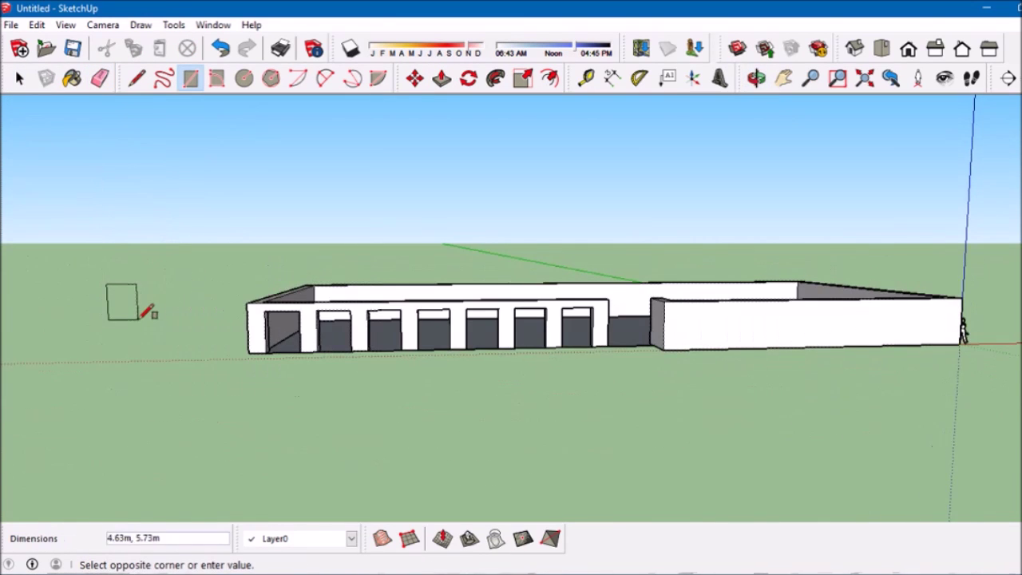
{"action": "left_click", "coordinate": [142, 279]}
{"action": "key", "text": "space"}
{"action": "double_click", "coordinate": [120, 303]}
{"action": "right_click", "coordinate": [155, 315]}
Make the door panel rectangle a component.
{"action": "left_click", "coordinate": [226, 433]}
{"action": "key", "text": "Return"}
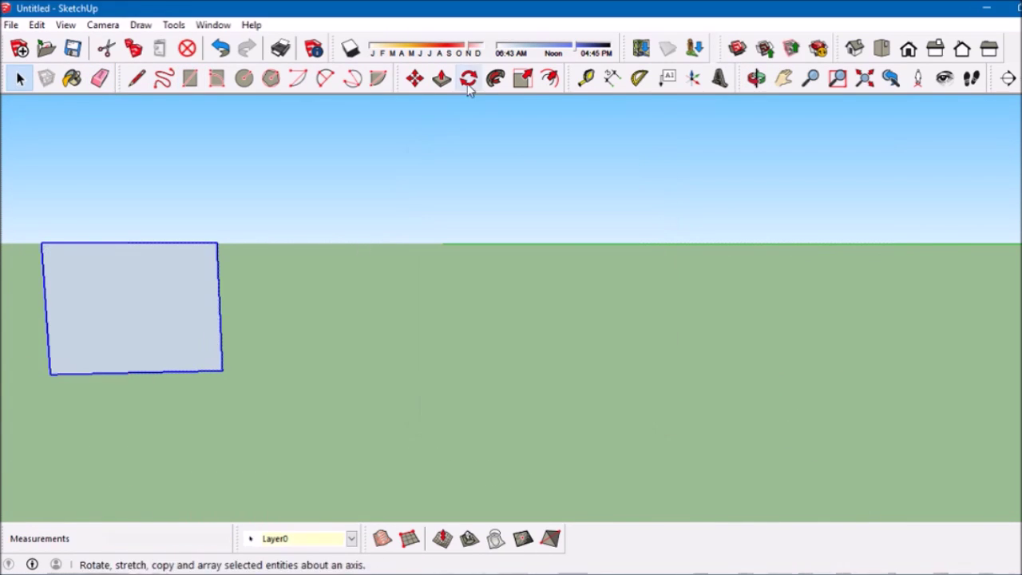
{"action": "left_click", "coordinate": [469, 77]}
{"action": "scroll", "coordinate": [452, 96], "scroll_direction": "up", "scroll_amount": 3}
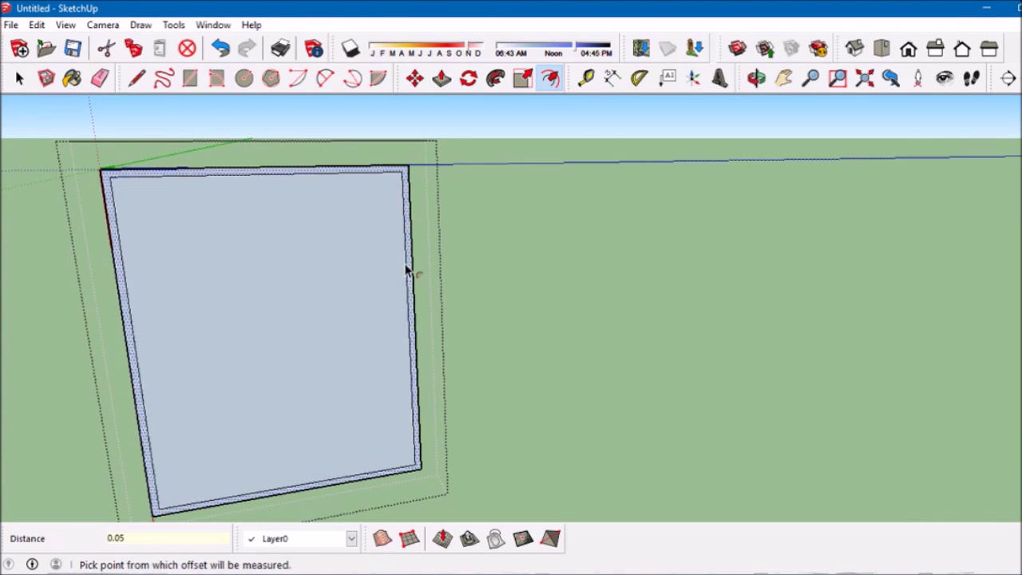
{"action": "scroll", "coordinate": [287, 399], "scroll_direction": "up", "scroll_amount": 3}
Split the door panel with a vertical dividing line.
{"action": "left_click", "coordinate": [309, 427]}
{"action": "scroll", "coordinate": [309, 213], "scroll_direction": "up", "scroll_amount": 2}
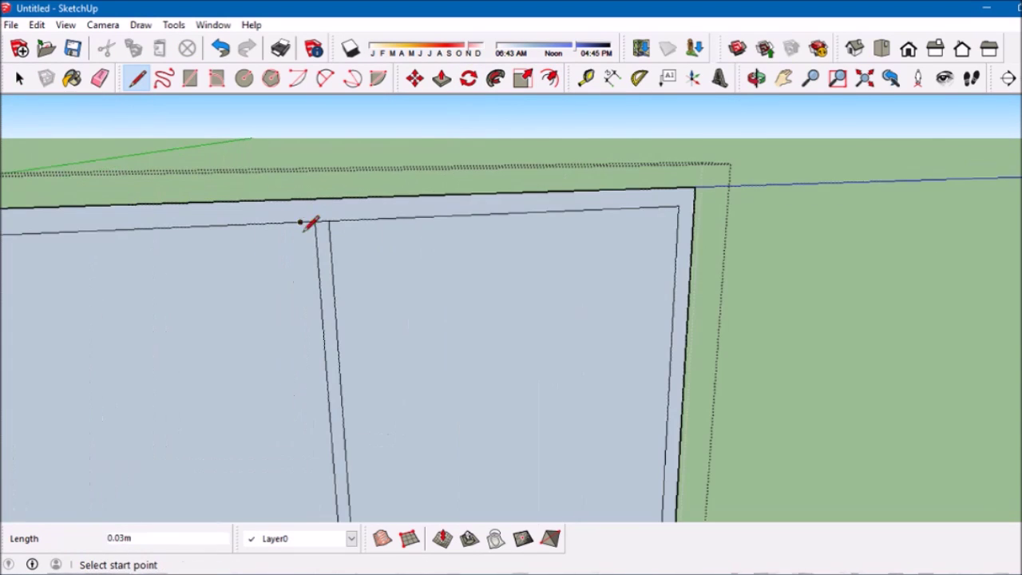
{"action": "left_click", "coordinate": [308, 210]}
{"action": "key", "text": "e"}
{"action": "mouse_move", "coordinate": [341, 391]}
{"action": "middle_mouse_down"}
{"action": "mouse_move", "coordinate": [621, 413]}
{"action": "mouse_move", "coordinate": [614, 449]}
{"action": "middle_mouse_up"}
{"action": "key", "text": "p"}
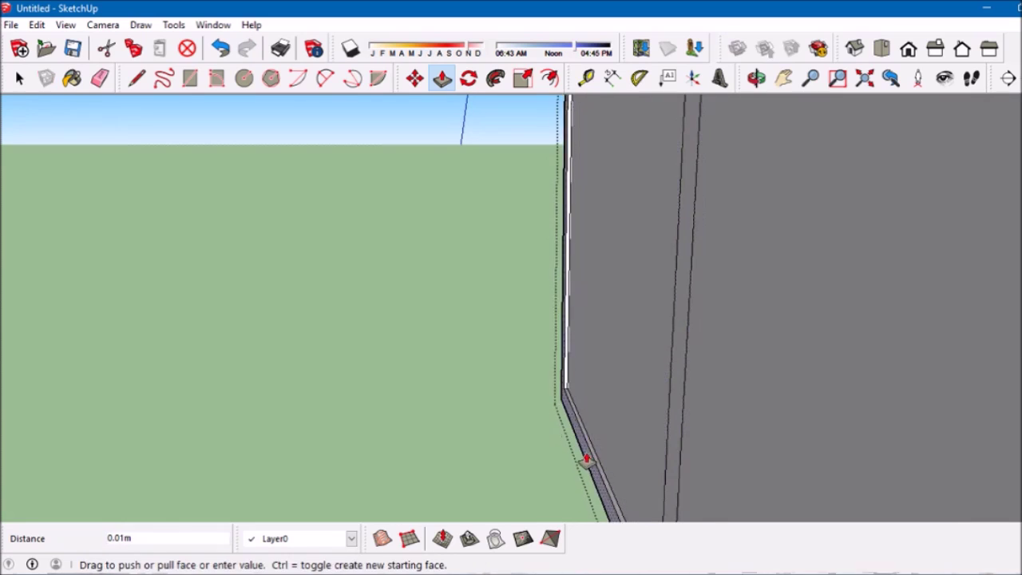
{"action": "middle_click_drag", "start_coordinate": [662, 472], "coordinate": [392, 424]}
{"action": "scroll", "coordinate": [120, 223], "scroll_direction": "up", "scroll_amount": 3}
Review the whole door panel and start a line at the wall's front-left corner.
{"action": "key", "text": "l"}
{"action": "mouse_move", "coordinate": [85, 332]}
{"action": "middle_mouse_down"}
{"action": "mouse_move", "coordinate": [101, 199]}
{"action": "mouse_move", "coordinate": [240, 199]}
{"action": "middle_mouse_up"}
{"action": "key", "text": "l"}
{"action": "key", "text": "o"}
{"action": "left_click_drag", "start_coordinate": [248, 200], "coordinate": [224, 319]}
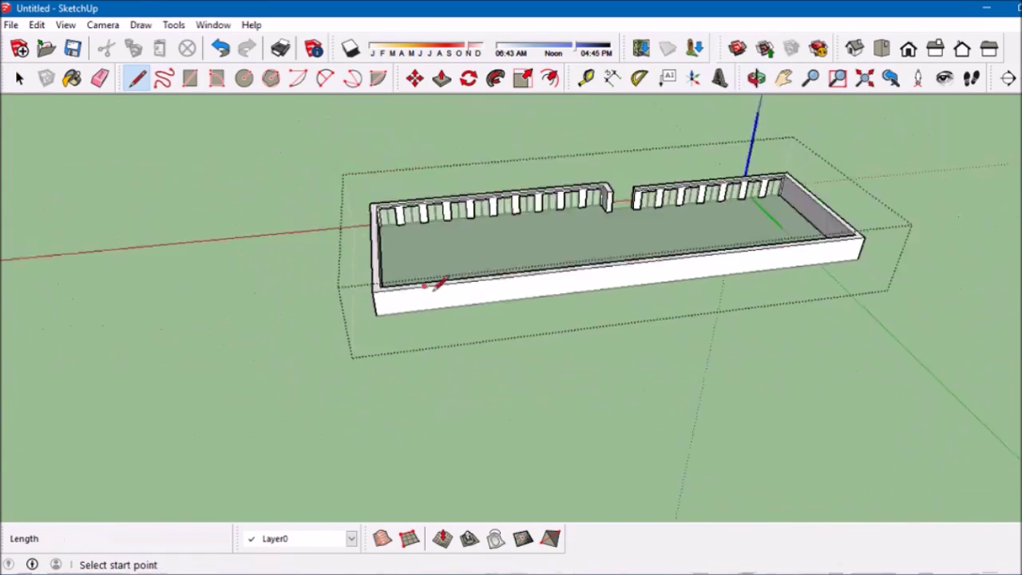
{"action": "scroll", "coordinate": [435, 286], "scroll_direction": "up", "scroll_amount": 5}
{"action": "left_click", "coordinate": [352, 332]}
{"action": "scroll", "coordinate": [399, 337], "scroll_direction": "up", "scroll_amount": 2}
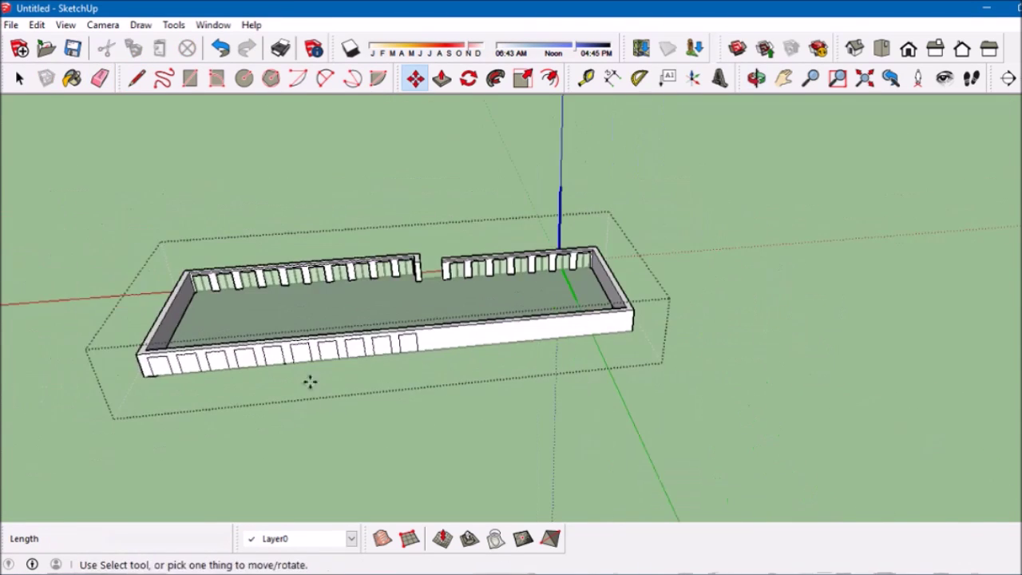
Place a copied door panel into an opening along the front wall.
{"action": "key", "text": "l"}
{"action": "scroll", "coordinate": [651, 312], "scroll_direction": "up", "scroll_amount": 2}
{"action": "scroll", "coordinate": [651, 312], "scroll_direction": "up", "scroll_amount": 3}
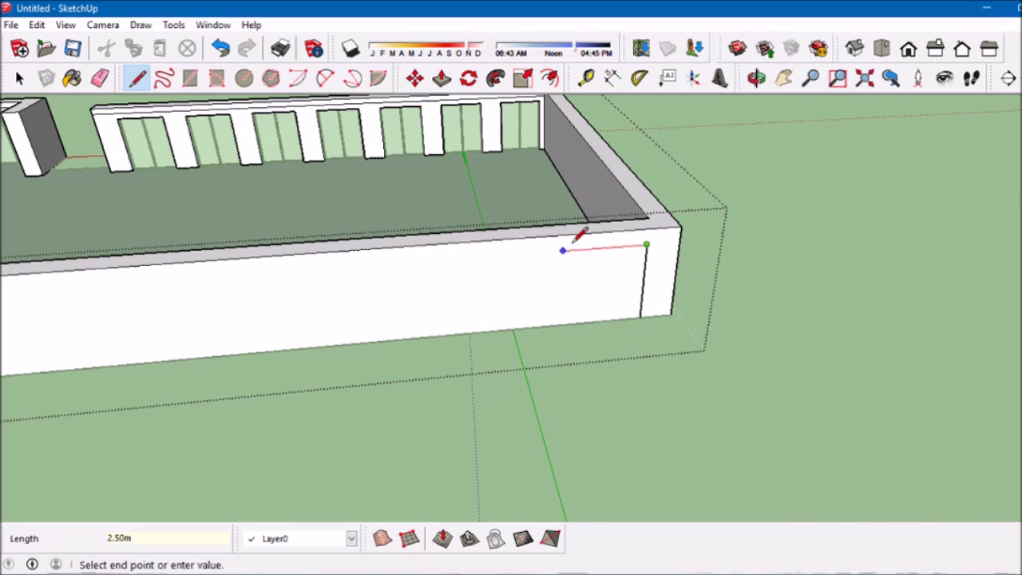
{"action": "left_click", "coordinate": [524, 292]}
{"action": "key", "text": "p"}
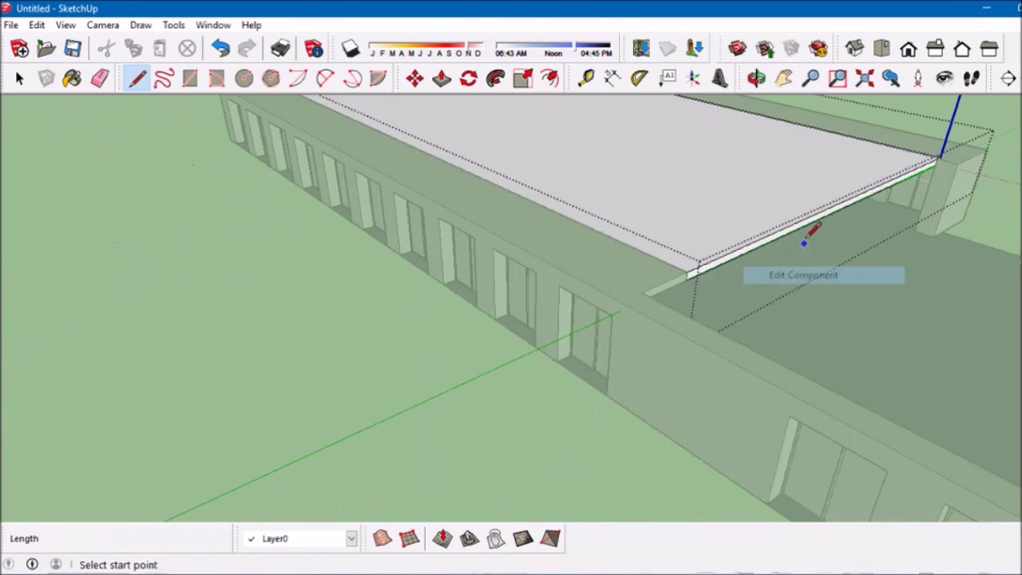
Zoom around the building and pick Push/Pull to raise the end walls.
{"action": "scroll", "coordinate": [439, 324], "scroll_direction": "down", "scroll_amount": 5}
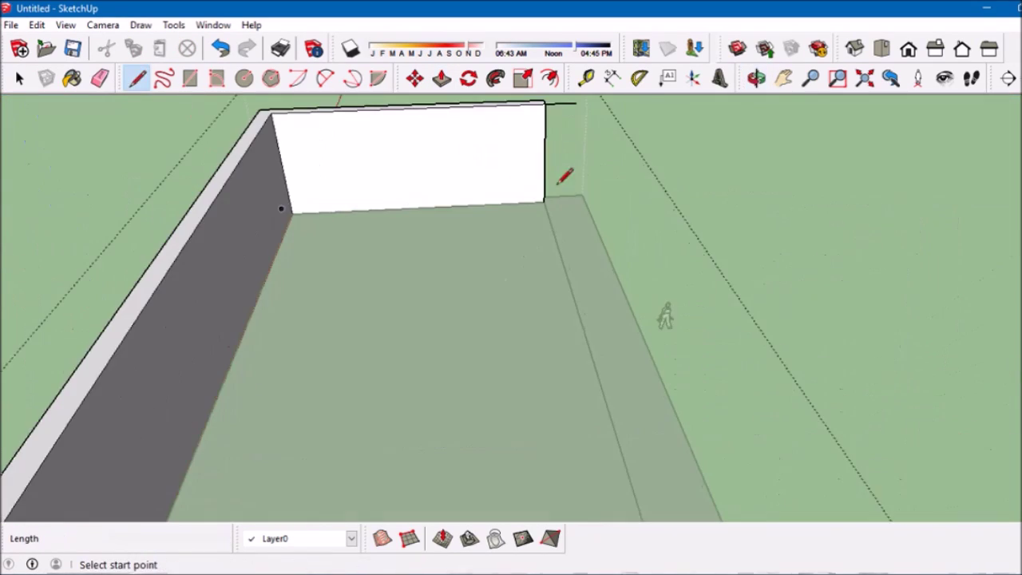
{"action": "scroll", "coordinate": [543, 182], "scroll_direction": "up", "scroll_amount": 3}
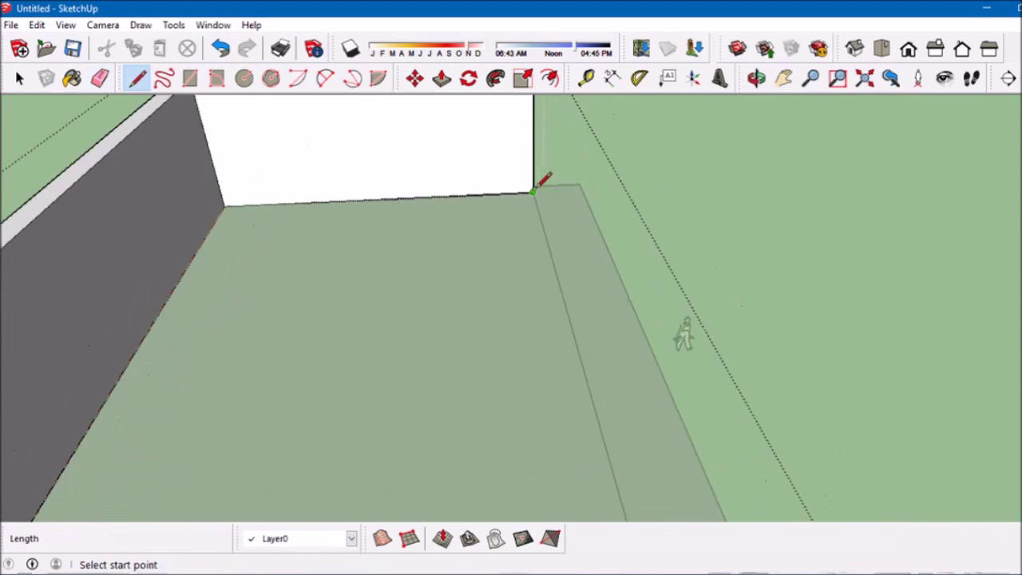
{"action": "key", "text": "p"}
{"action": "scroll", "coordinate": [507, 198], "scroll_direction": "up", "scroll_amount": 3}
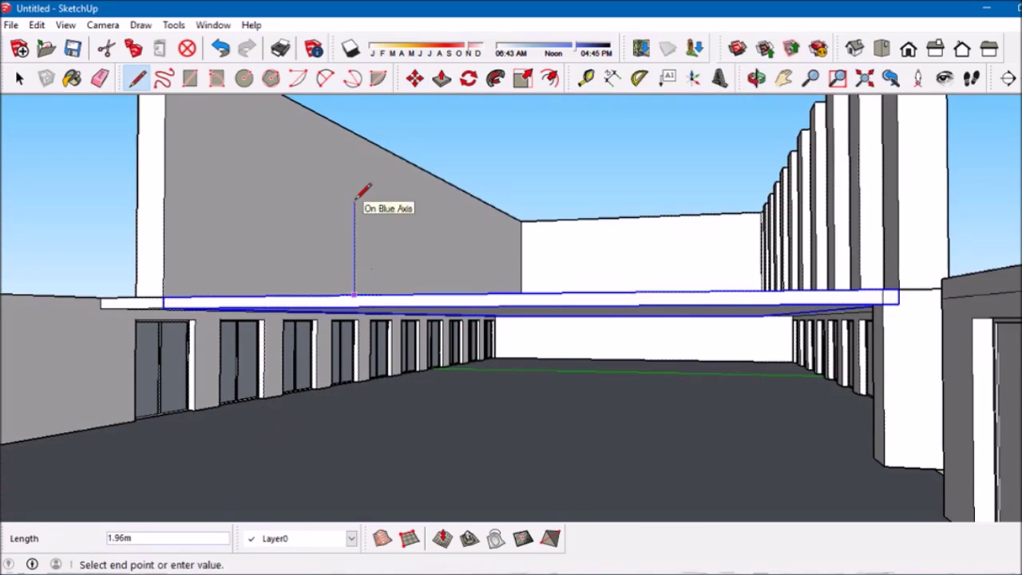
Draw an edge from the slab corner to the opposite edge to close the top slab face.
{"action": "middle_click_drag", "start_coordinate": [356, 196], "coordinate": [361, 266]}
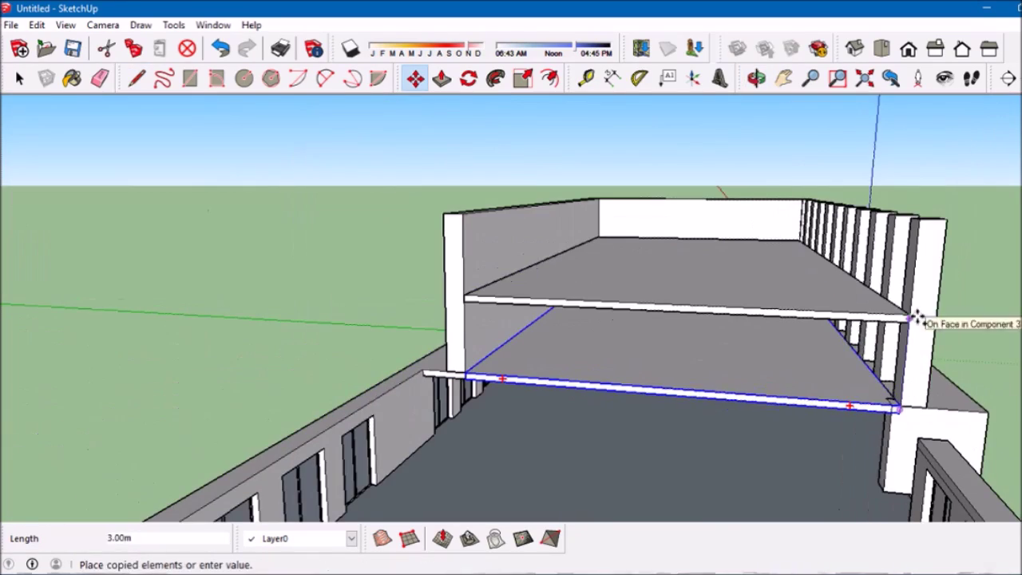
{"action": "mouse_move", "coordinate": [929, 212]}
{"action": "middle_mouse_down"}
{"action": "mouse_move", "coordinate": [589, 411]}
{"action": "mouse_move", "coordinate": [610, 326]}
{"action": "mouse_move", "coordinate": [684, 217]}
{"action": "middle_mouse_up"}
{"action": "left_click", "coordinate": [137, 79]}
{"action": "left_click", "coordinate": [163, 207]}
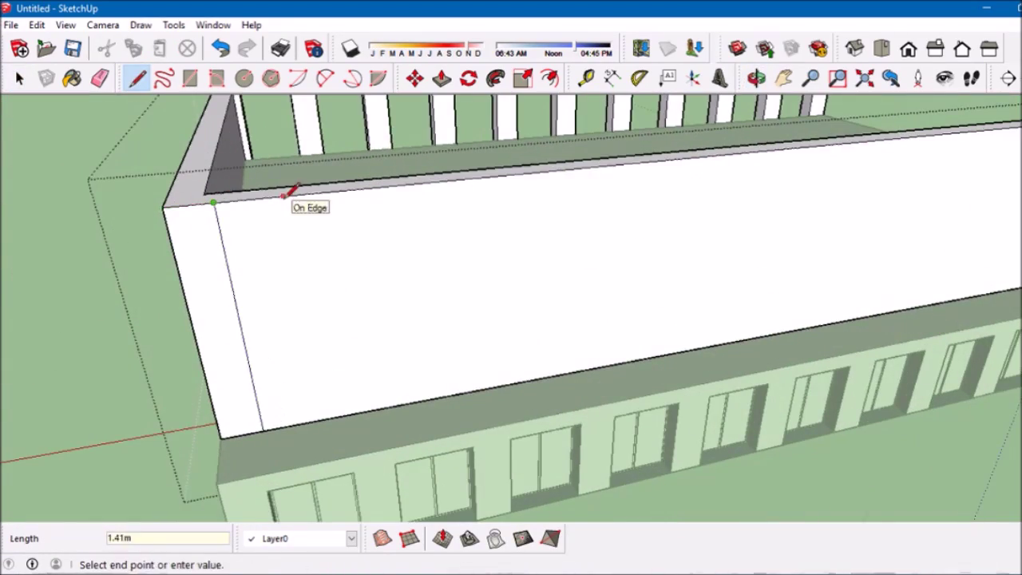
{"action": "left_click", "coordinate": [289, 192]}
{"action": "key", "text": "m"}
{"action": "scroll", "coordinate": [311, 356], "scroll_direction": "down", "scroll_amount": 3}
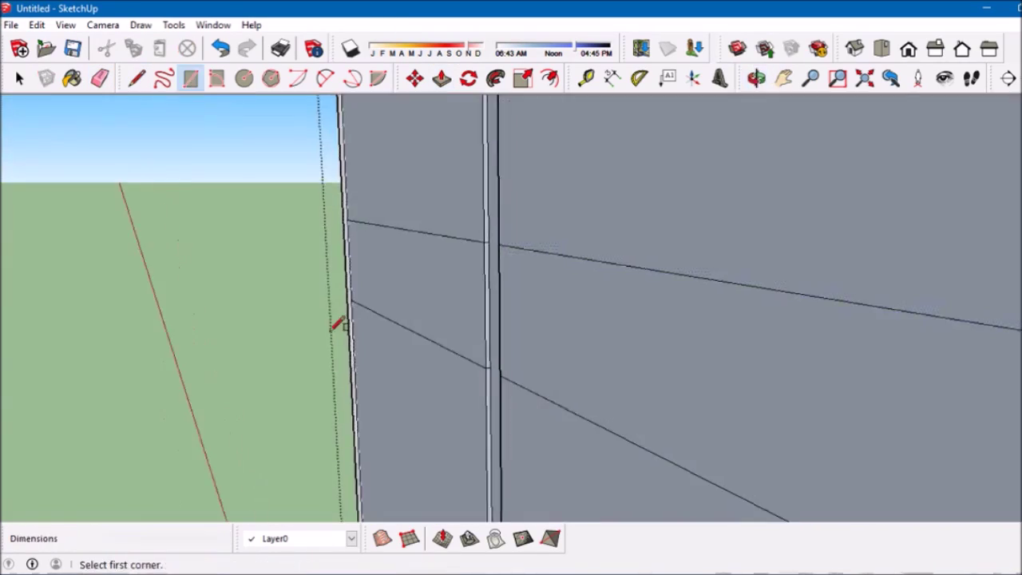
Erase stray edges on the upper facade.
{"action": "mouse_move", "coordinate": [335, 328]}
{"action": "middle_mouse_down"}
{"action": "mouse_move", "coordinate": [586, 189]}
{"action": "mouse_move", "coordinate": [470, 352]}
{"action": "middle_mouse_up"}
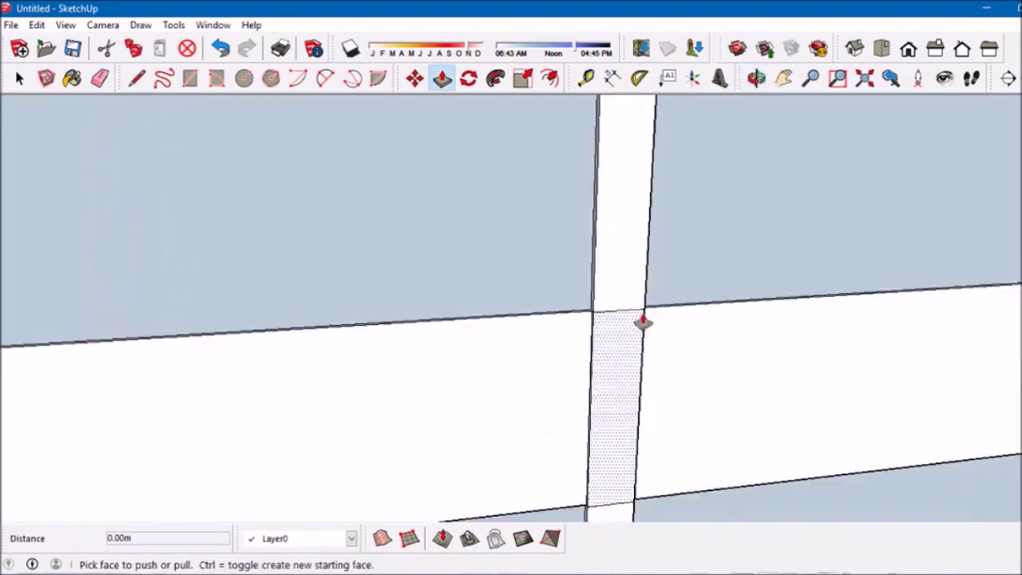
{"action": "left_click", "coordinate": [134, 79]}
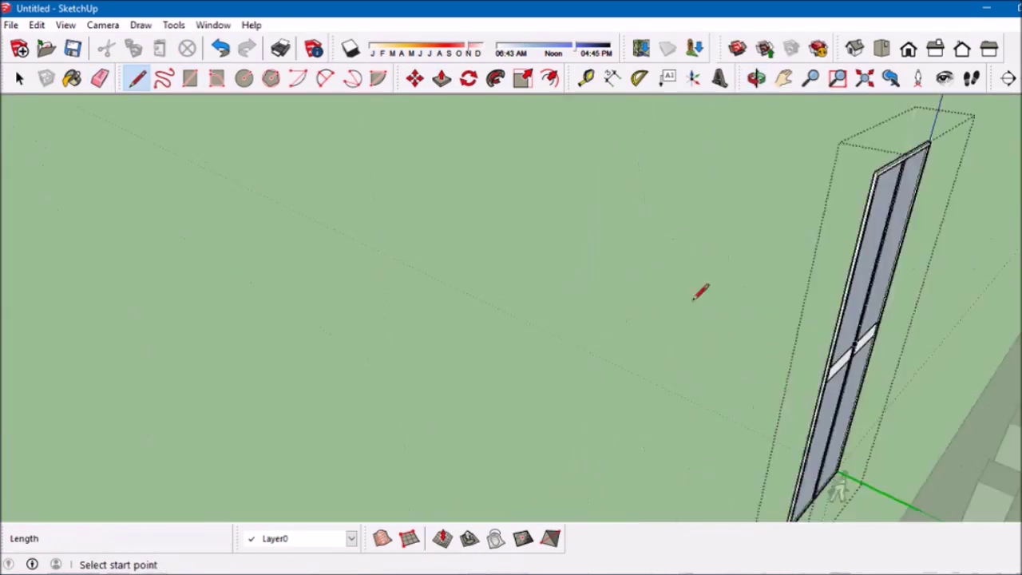
{"action": "key", "text": "e"}
{"action": "mouse_move", "coordinate": [742, 327]}
{"action": "middle_mouse_down"}
{"action": "mouse_move", "coordinate": [771, 242]}
{"action": "mouse_move", "coordinate": [803, 406]}
{"action": "middle_mouse_up"}
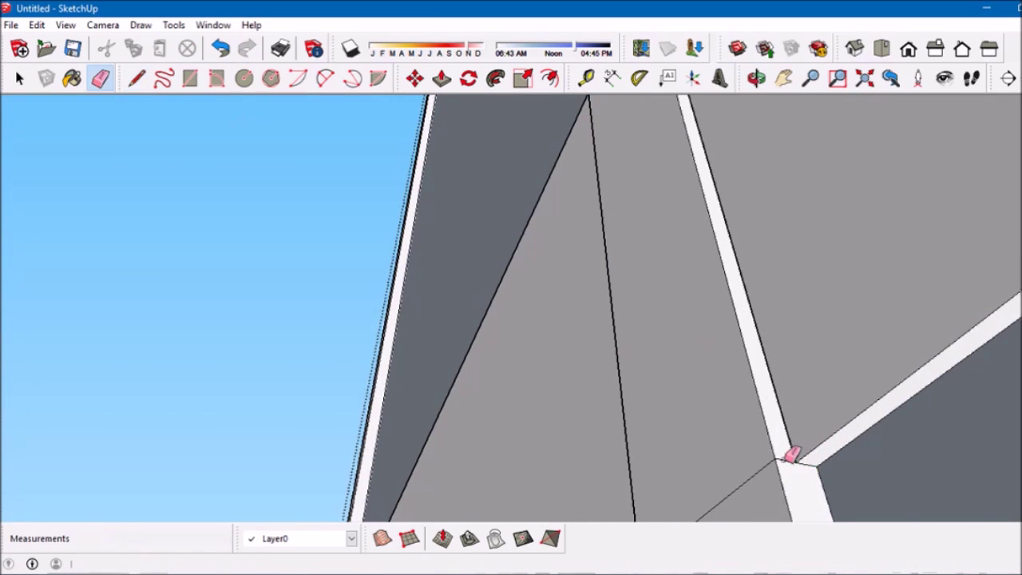
{"action": "middle_click_drag", "start_coordinate": [791, 455], "coordinate": [434, 399]}
{"action": "key", "text": "l"}
{"action": "left_click", "coordinate": [388, 456]}
{"action": "mouse_move", "coordinate": [388, 456]}
{"action": "middle_mouse_down"}
{"action": "mouse_move", "coordinate": [740, 248]}
{"action": "mouse_move", "coordinate": [578, 468]}
{"action": "middle_mouse_up"}
{"action": "middle_click_drag", "start_coordinate": [240, 321], "coordinate": [531, 238]}
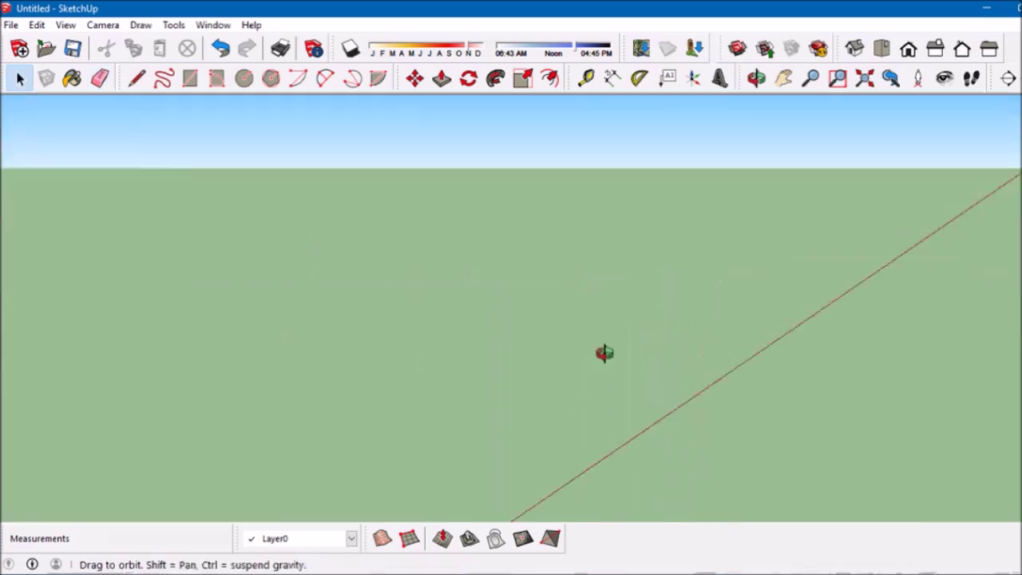
Start a Ctrl-copy of the windows along the facade and open the window component's menu.
{"action": "left_click", "coordinate": [377, 372]}
{"action": "key", "text": "ctrl"}
{"action": "scroll", "coordinate": [184, 434], "scroll_direction": "up", "scroll_amount": 5}
{"action": "mouse_move", "coordinate": [180, 377]}
{"action": "middle_mouse_down"}
{"action": "mouse_move", "coordinate": [607, 226]}
{"action": "mouse_move", "coordinate": [530, 497]}
{"action": "mouse_move", "coordinate": [575, 197]}
{"action": "middle_mouse_up"}
{"action": "right_click", "coordinate": [560, 190]}
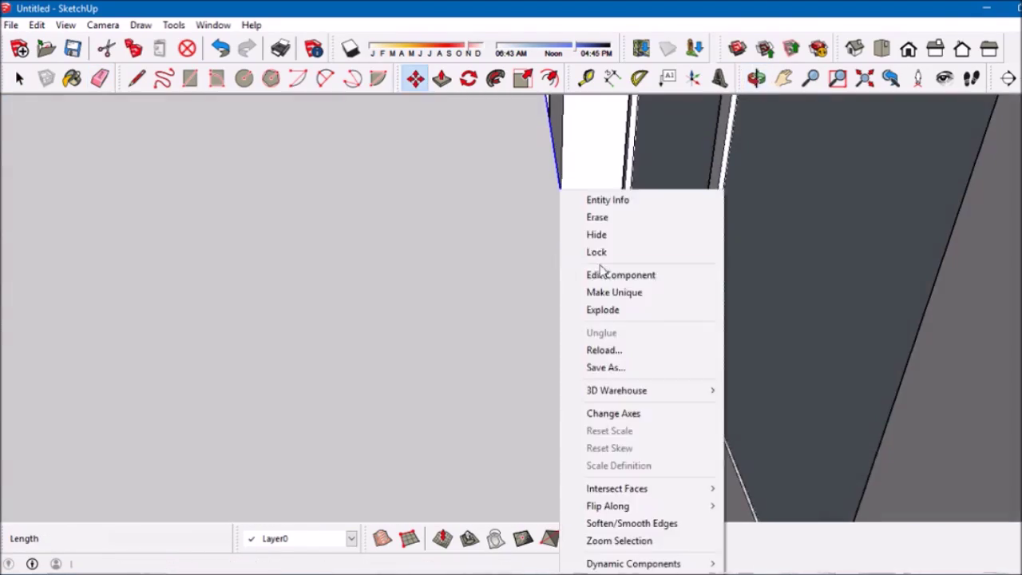
Start a rectangle on the slab edge between the fins.
{"action": "key", "text": "Escape"}
{"action": "key", "text": "r"}
{"action": "key", "text": "space"}
{"action": "middle_click_drag", "start_coordinate": [708, 309], "coordinate": [691, 349]}
{"action": "key", "text": "r"}
{"action": "mouse_move", "coordinate": [604, 312]}
{"action": "middle_mouse_down"}
{"action": "mouse_move", "coordinate": [527, 388]}
{"action": "mouse_move", "coordinate": [455, 518]}
{"action": "middle_mouse_up"}
{"action": "left_click", "coordinate": [456, 517]}
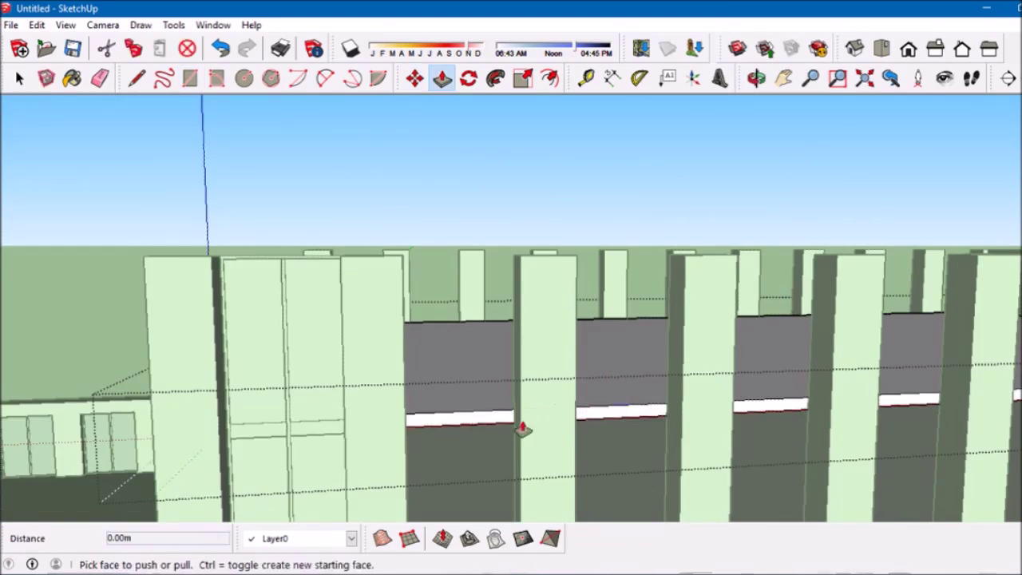
Drop the copied windows into place on the upper floor.
{"action": "middle_click_drag", "start_coordinate": [523, 429], "coordinate": [555, 434]}
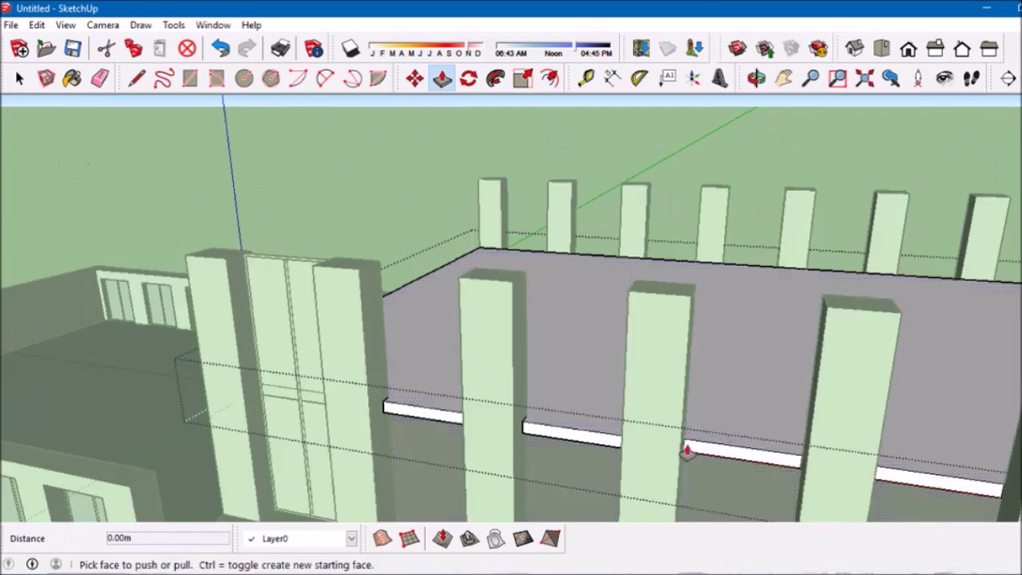
{"action": "scroll", "coordinate": [589, 472], "scroll_direction": "up", "scroll_amount": 3}
{"action": "scroll", "coordinate": [810, 495], "scroll_direction": "down", "scroll_amount": 5}
{"action": "middle_click_drag", "start_coordinate": [810, 495], "coordinate": [254, 295]}
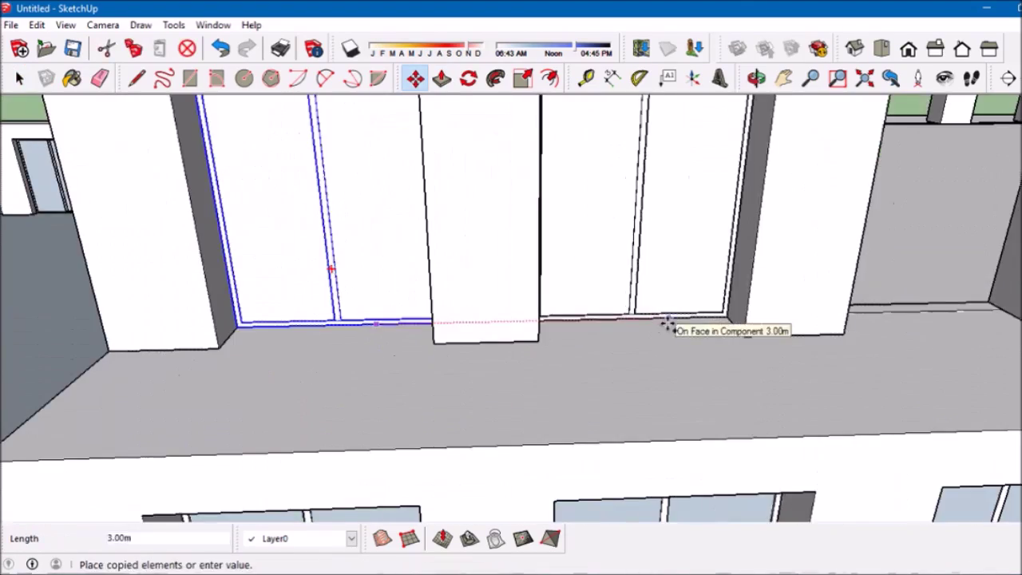
{"action": "left_click", "coordinate": [668, 325]}
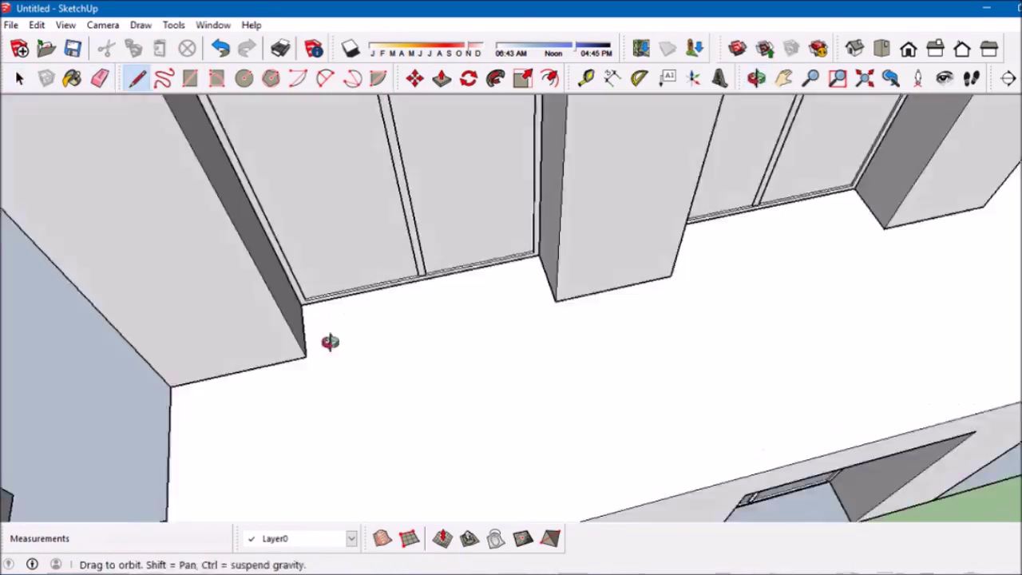
Orbit the view to look inside the building.
{"action": "middle_click_drag", "start_coordinate": [330, 342], "coordinate": [302, 385]}
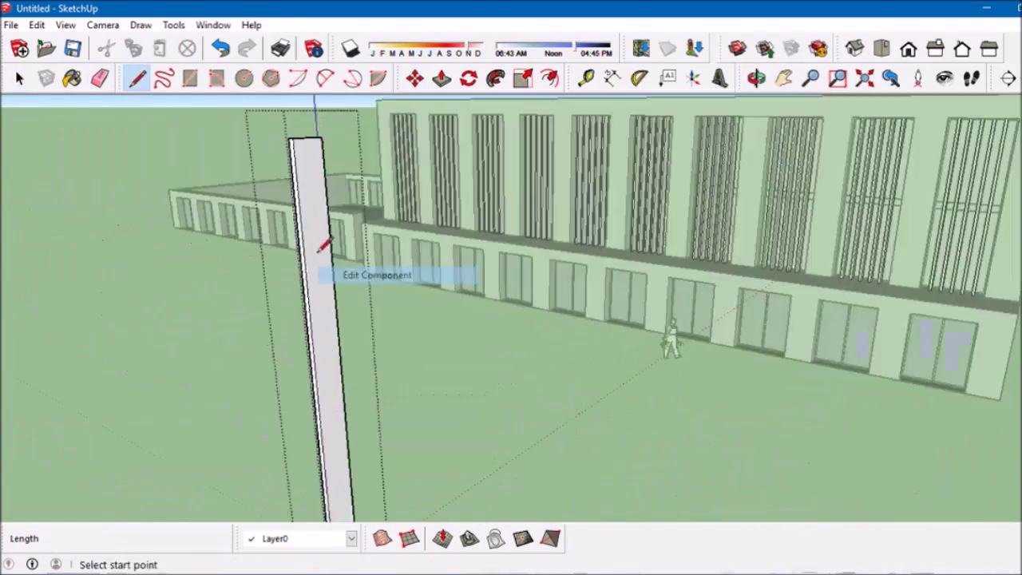
Start a fin edge on the white column and set a rotation centre on its underside.
{"action": "middle_click_drag", "start_coordinate": [323, 246], "coordinate": [190, 376]}
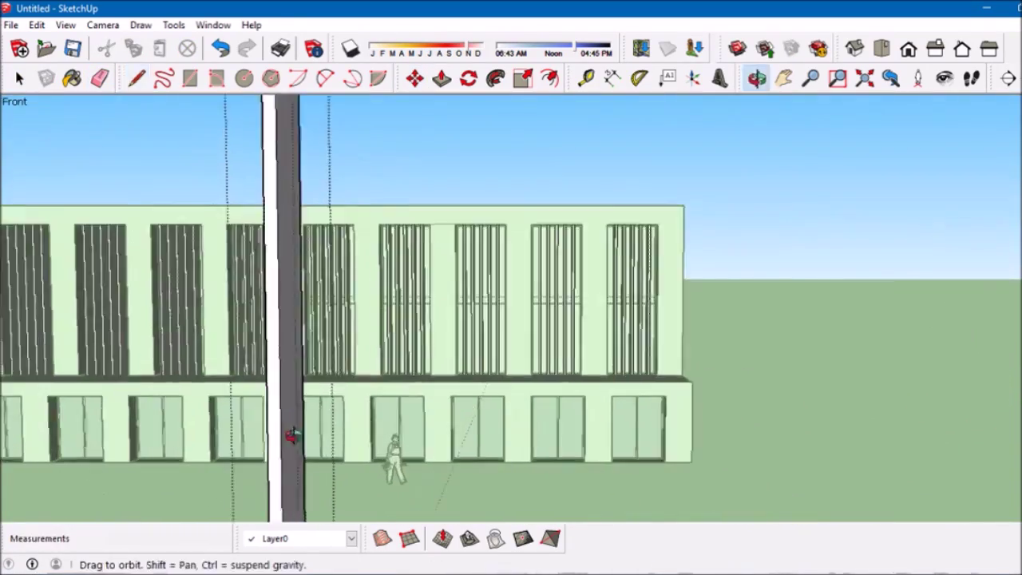
{"action": "left_click", "coordinate": [200, 301]}
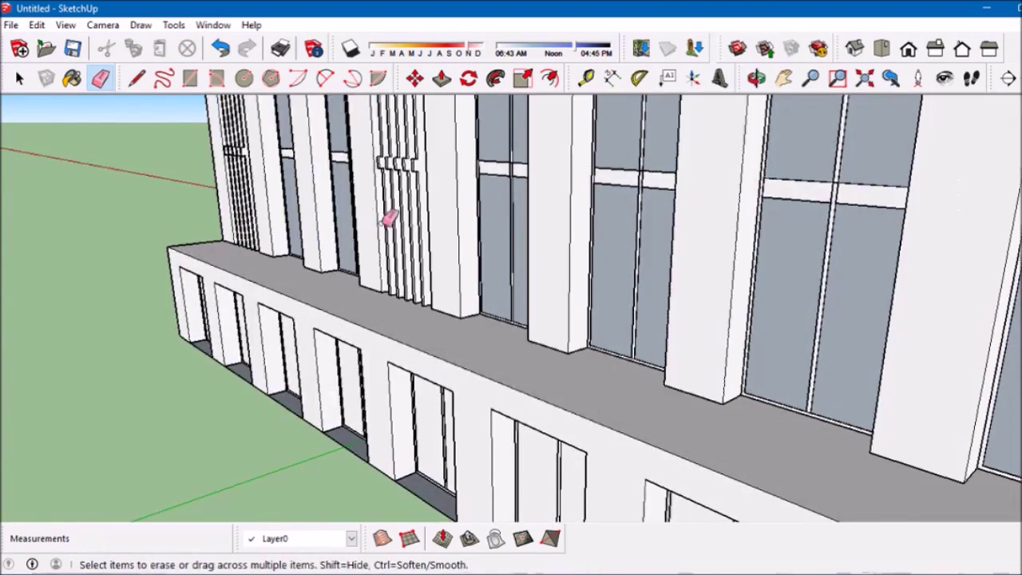
{"action": "key", "text": "q"}
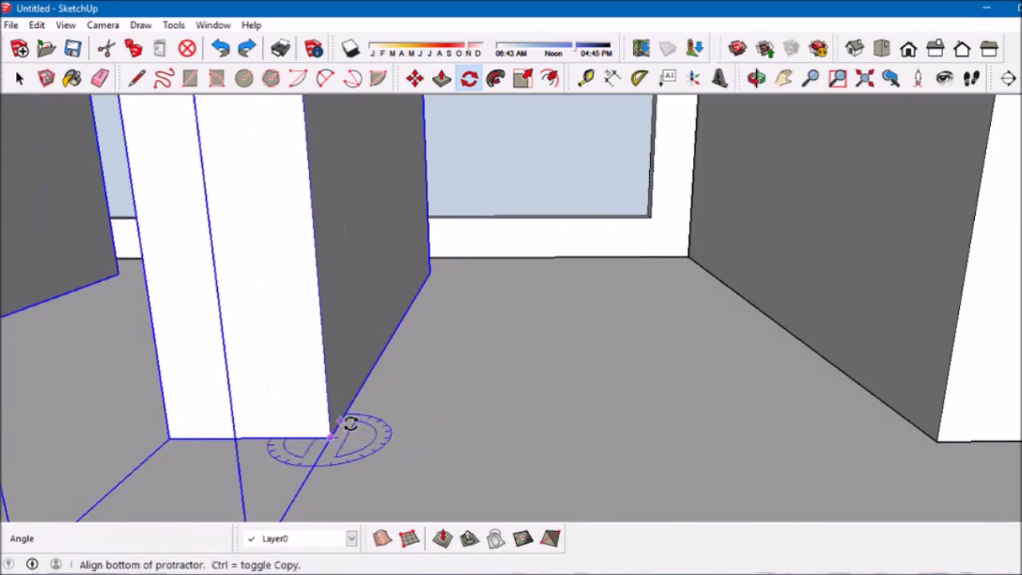
{"action": "left_click", "coordinate": [345, 421]}
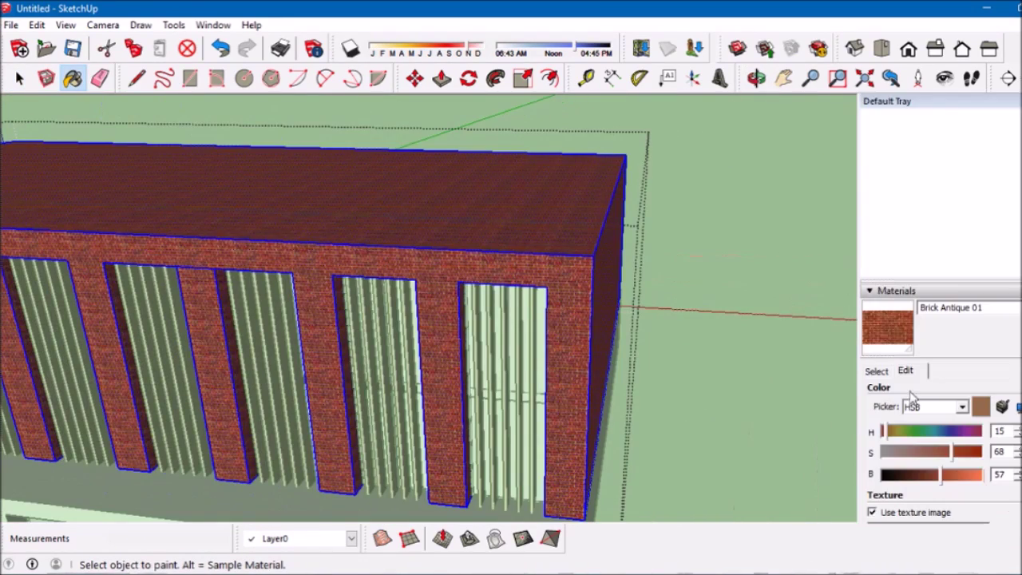
Brighten Brick Antique 01 to HSB 33/54/79 for a lighter orange-tan brick.
{"action": "left_click_drag", "start_coordinate": [940, 474], "coordinate": [963, 489]}
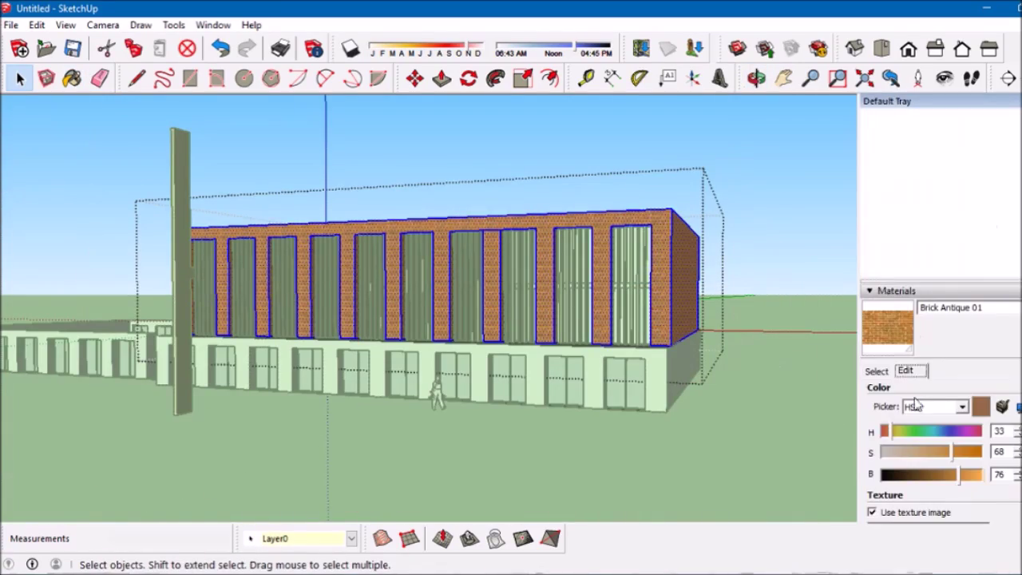
{"action": "scroll", "coordinate": [916, 404], "scroll_direction": "down", "scroll_amount": 1}
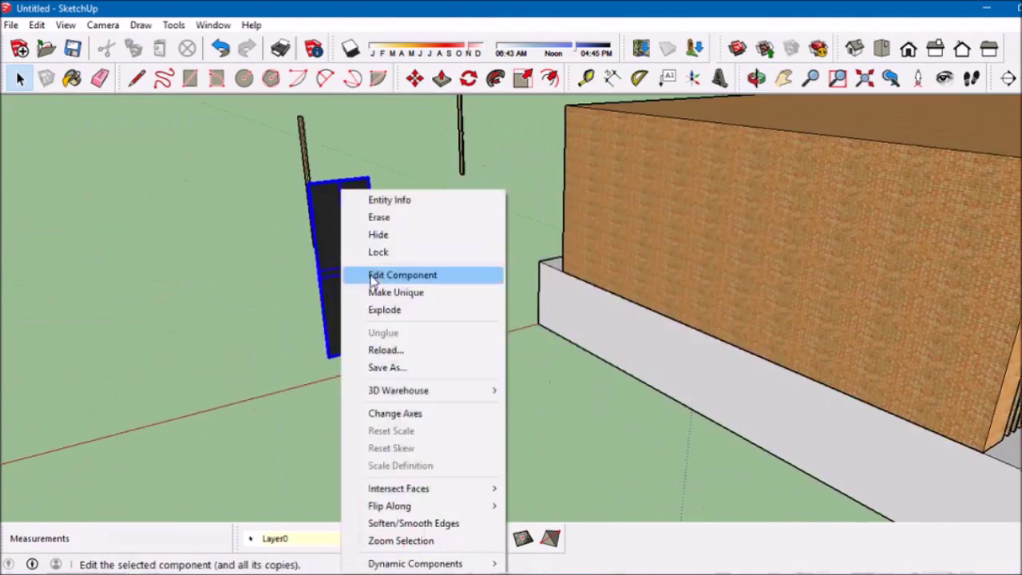
Edit the door component and start the canopy outline with a line on the brick wall.
{"action": "left_click", "coordinate": [402, 275]}
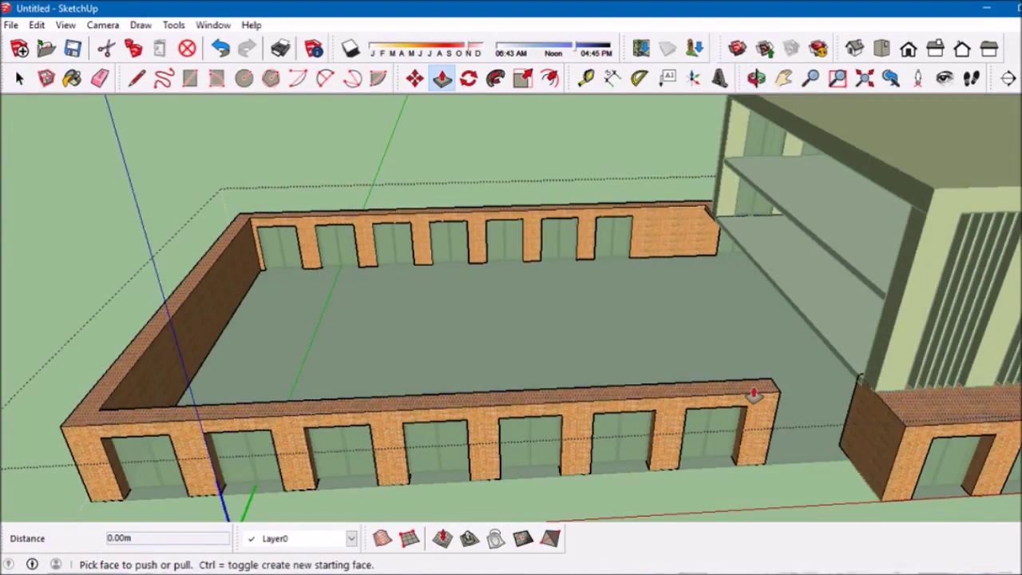
{"action": "key", "text": "l"}
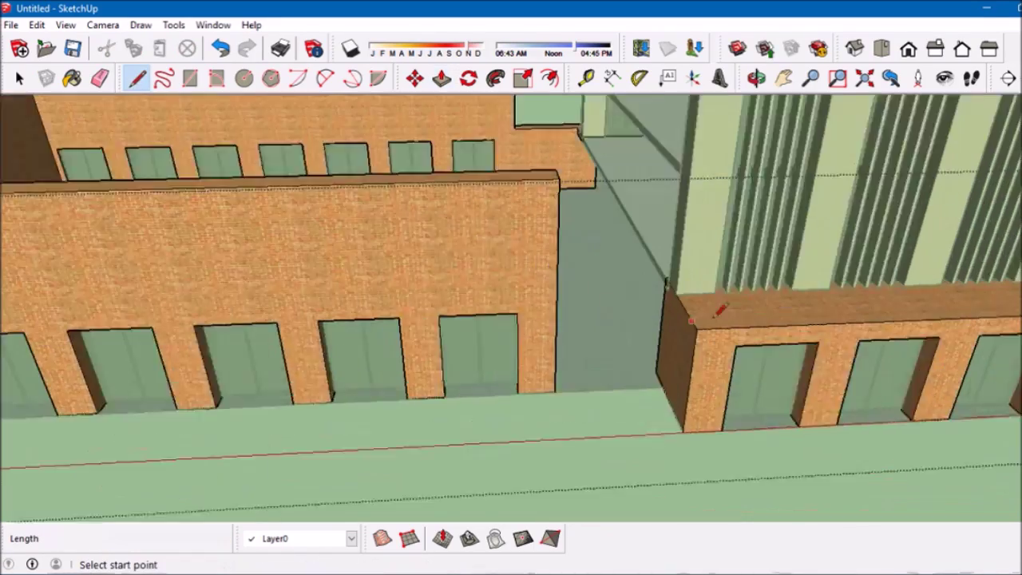
{"action": "left_click", "coordinate": [748, 338]}
{"action": "scroll", "coordinate": [615, 269], "scroll_direction": "down", "scroll_amount": 3}
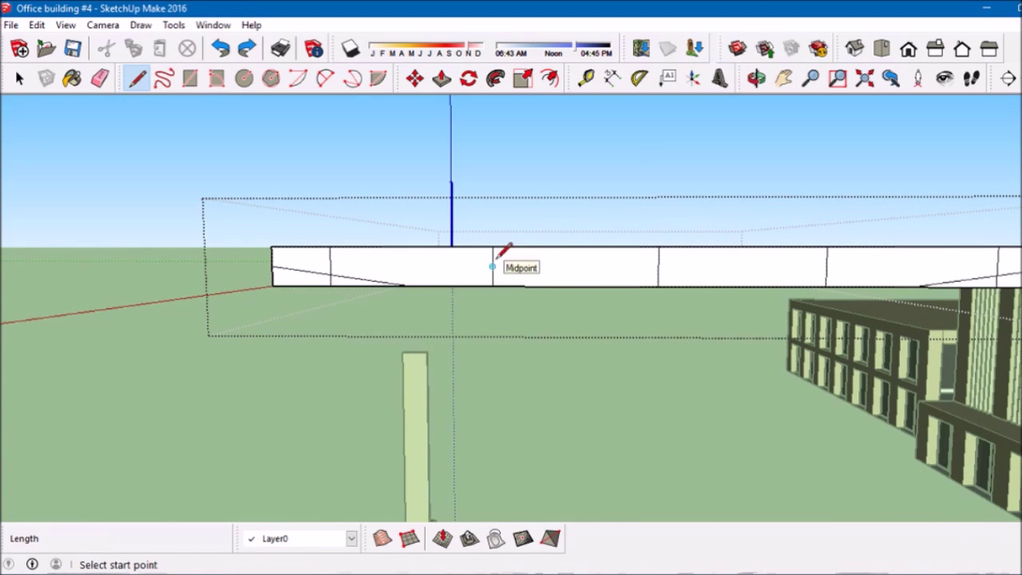
Shape the canopy slab from several angles, trying Push/Pull and erasing extra edges.
{"action": "scroll", "coordinate": [493, 254], "scroll_direction": "up", "scroll_amount": 2}
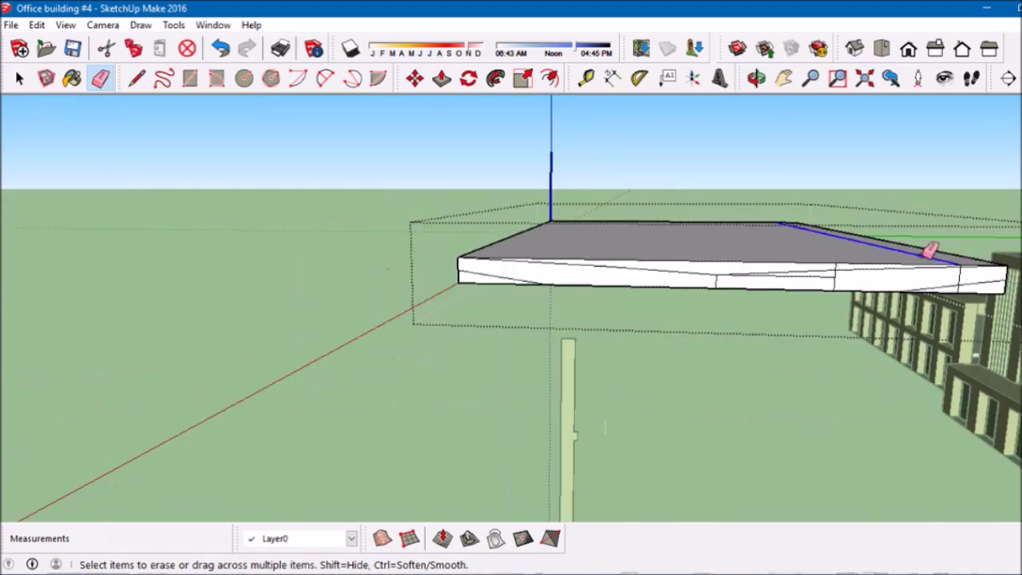
{"action": "middle_click_drag", "start_coordinate": [763, 270], "coordinate": [497, 317]}
{"action": "key", "text": "p"}
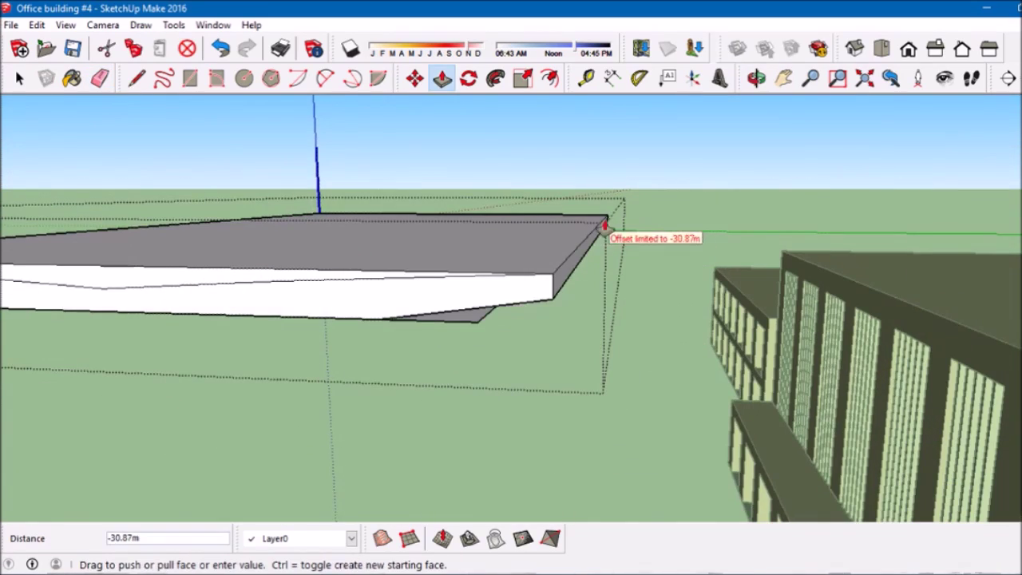
{"action": "key", "text": "ctrl+z"}
{"action": "middle_click_drag", "start_coordinate": [604, 234], "coordinate": [584, 181]}
{"action": "middle_click_drag", "start_coordinate": [495, 271], "coordinate": [508, 221]}
{"action": "scroll", "coordinate": [417, 260], "scroll_direction": "down", "scroll_amount": 3}
{"action": "mouse_move", "coordinate": [369, 231]}
{"action": "middle_mouse_down"}
{"action": "mouse_move", "coordinate": [319, 235]}
{"action": "mouse_move", "coordinate": [516, 402]}
{"action": "middle_mouse_up"}
{"action": "key", "text": "e"}
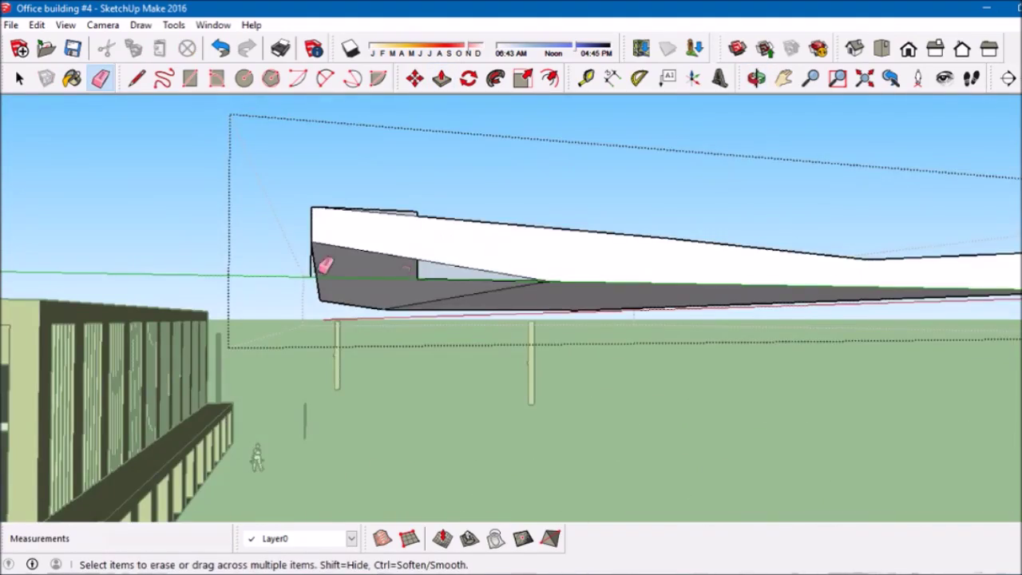
{"action": "middle_click_drag", "start_coordinate": [426, 208], "coordinate": [870, 308]}
Move the canopy slab onto the roof of the main brick block.
{"action": "key", "text": "m"}
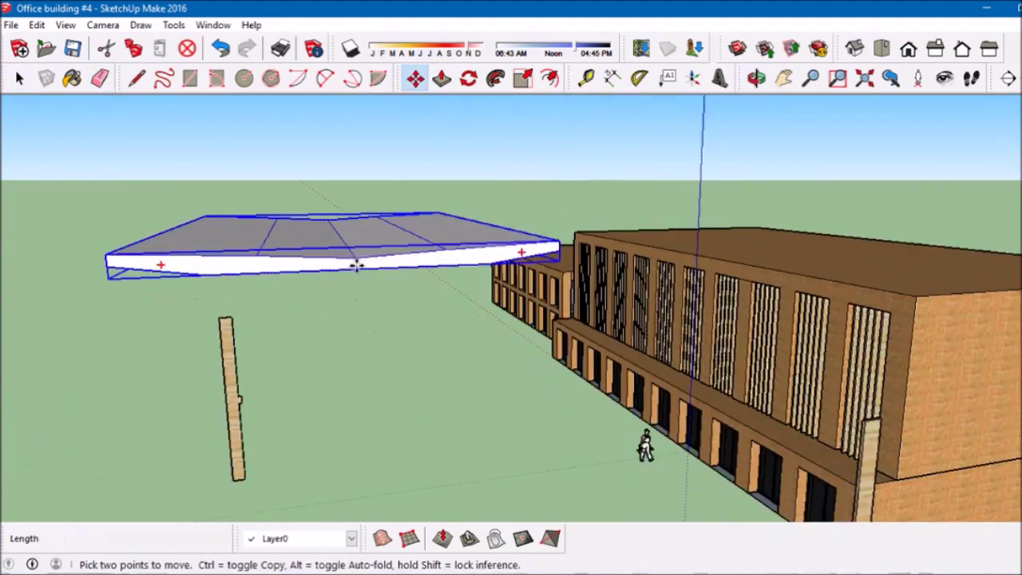
{"action": "left_click", "coordinate": [356, 262]}
{"action": "left_click", "coordinate": [667, 339]}
{"action": "mouse_move", "coordinate": [667, 339]}
{"action": "middle_mouse_down"}
{"action": "mouse_move", "coordinate": [740, 203]}
{"action": "mouse_move", "coordinate": [479, 319]}
{"action": "middle_mouse_up"}
{"action": "left_click", "coordinate": [100, 78]}
{"action": "mouse_move", "coordinate": [100, 83]}
{"action": "middle_mouse_down"}
{"action": "mouse_move", "coordinate": [776, 370]}
{"action": "mouse_move", "coordinate": [456, 423]}
{"action": "mouse_move", "coordinate": [598, 343]}
{"action": "middle_mouse_up"}
Draw a rectangular panel, make it a component and divide it into a grid of cells.
{"action": "key", "text": "r"}
{"action": "left_click", "coordinate": [714, 272]}
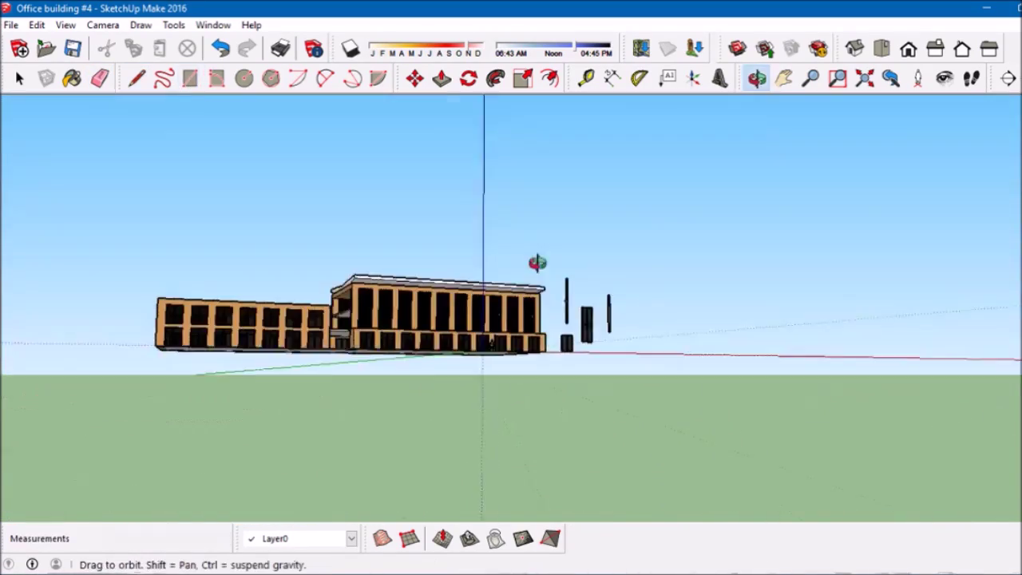
{"action": "left_click", "coordinate": [754, 354]}
{"action": "key", "text": "g"}
{"action": "key", "text": "Return"}
{"action": "scroll", "coordinate": [695, 274], "scroll_direction": "up", "scroll_amount": 5}
{"action": "left_click", "coordinate": [136, 78]}
{"action": "left_click", "coordinate": [649, 352]}
{"action": "scroll", "coordinate": [631, 335], "scroll_direction": "up", "scroll_amount": 3}
{"action": "scroll", "coordinate": [612, 187], "scroll_direction": "down", "scroll_amount": 3}
{"action": "scroll", "coordinate": [623, 217], "scroll_direction": "up", "scroll_amount": 3}
Inset the lower-left panel cell with Offset and erase stray edges.
{"action": "key", "text": "f"}
{"action": "left_click", "coordinate": [584, 389]}
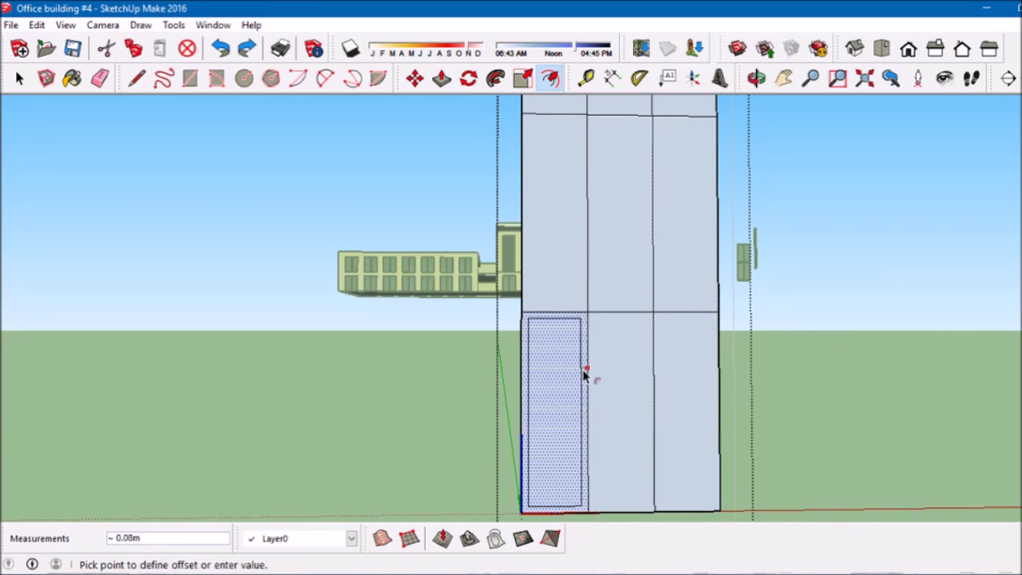
{"action": "scroll", "coordinate": [588, 376], "scroll_direction": "up", "scroll_amount": 3}
{"action": "left_click", "coordinate": [721, 293]}
{"action": "scroll", "coordinate": [630, 278], "scroll_direction": "up", "scroll_amount": 2}
{"action": "key", "text": "e"}
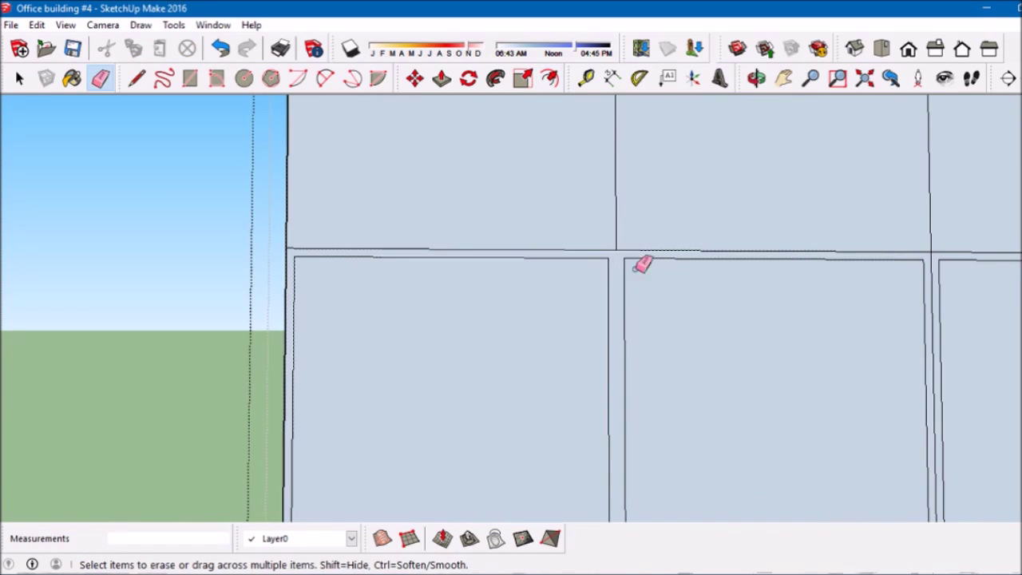
{"action": "middle_click_drag", "start_coordinate": [641, 263], "coordinate": [867, 196]}
{"action": "key", "text": "p"}
{"action": "scroll", "coordinate": [744, 267], "scroll_direction": "up", "scroll_amount": 3}
Offset the remaining panel cells and recess the inset glass face by 0.02 m.
{"action": "key", "text": "f"}
{"action": "scroll", "coordinate": [628, 356], "scroll_direction": "down", "scroll_amount": 3}
{"action": "left_click", "coordinate": [692, 376]}
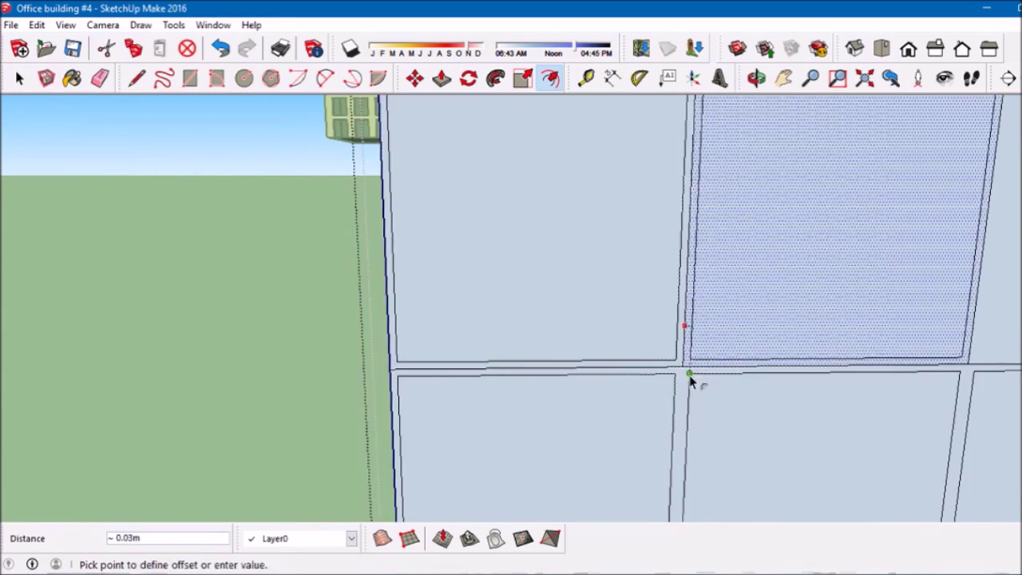
{"action": "scroll", "coordinate": [734, 154], "scroll_direction": "down", "scroll_amount": 2}
{"action": "scroll", "coordinate": [735, 154], "scroll_direction": "up", "scroll_amount": 3}
{"action": "left_click", "coordinate": [1009, 247]}
{"action": "scroll", "coordinate": [953, 286], "scroll_direction": "up", "scroll_amount": 2}
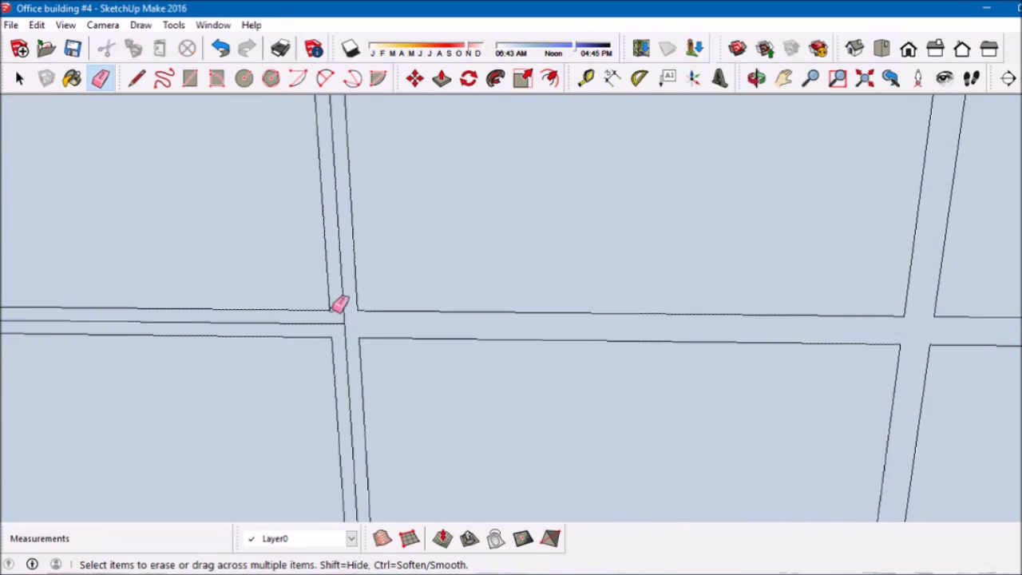
{"action": "scroll", "coordinate": [427, 484], "scroll_direction": "down", "scroll_amount": 3}
{"action": "scroll", "coordinate": [535, 392], "scroll_direction": "down", "scroll_amount": 2}
{"action": "key", "text": "p"}
{"action": "left_click", "coordinate": [516, 417]}
{"action": "middle_click_drag", "start_coordinate": [516, 417], "coordinate": [561, 237]}
{"action": "left_click", "coordinate": [560, 237]}
{"action": "scroll", "coordinate": [560, 237], "scroll_direction": "up", "scroll_amount": 3}
Orbit around the building to inspect the recessed glass panels on the facade.
{"action": "key", "text": "space"}
{"action": "middle_click_drag", "start_coordinate": [386, 231], "coordinate": [479, 320]}
{"action": "scroll", "coordinate": [479, 320], "scroll_direction": "down", "scroll_amount": 3}
{"action": "key", "text": "m"}
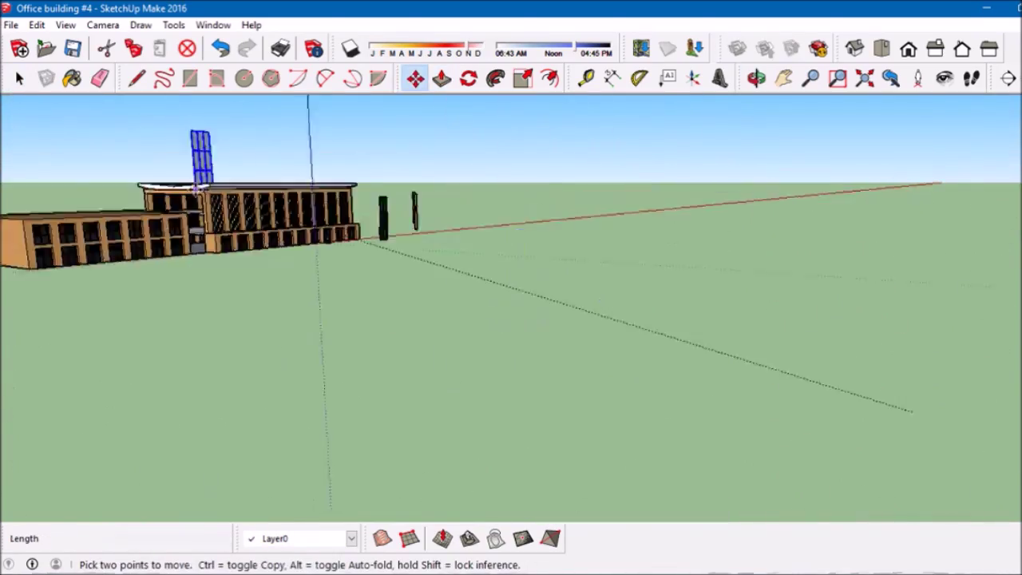
{"action": "scroll", "coordinate": [195, 189], "scroll_direction": "up", "scroll_amount": 5}
{"action": "middle_click_drag", "start_coordinate": [195, 189], "coordinate": [215, 388]}
{"action": "middle_click_drag", "start_coordinate": [293, 326], "coordinate": [367, 184]}
{"action": "scroll", "coordinate": [663, 274], "scroll_direction": "down", "scroll_amount": 3}
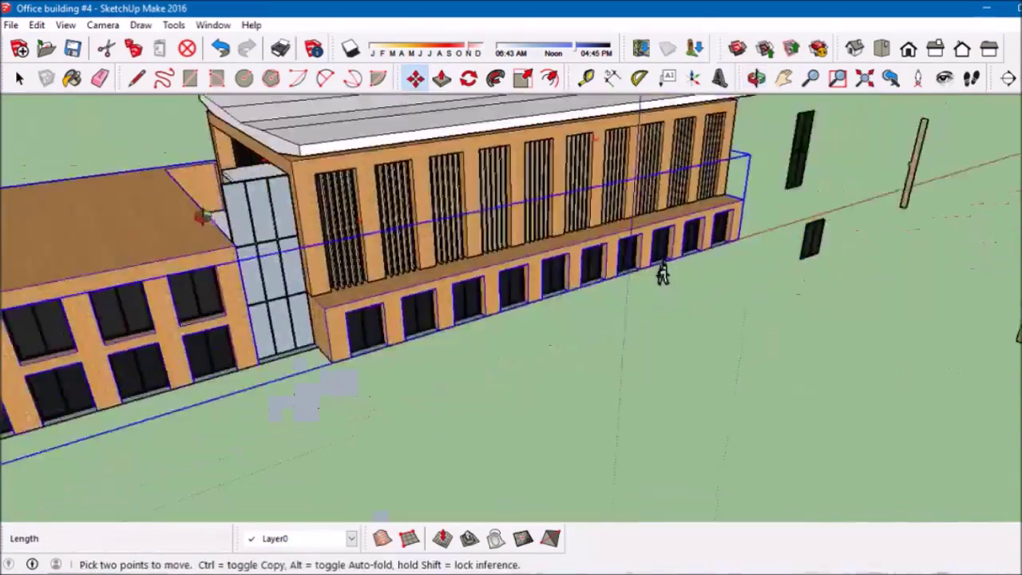
{"action": "scroll", "coordinate": [663, 274], "scroll_direction": "up", "scroll_amount": 3}
Draw an edge at the facade corner and push the facade face back 16.50 m.
{"action": "key", "text": "l"}
{"action": "scroll", "coordinate": [359, 221], "scroll_direction": "up", "scroll_amount": 3}
{"action": "left_click", "coordinate": [367, 207]}
{"action": "scroll", "coordinate": [376, 194], "scroll_direction": "up", "scroll_amount": 3}
{"action": "scroll", "coordinate": [255, 261], "scroll_direction": "up", "scroll_amount": 3}
{"action": "scroll", "coordinate": [254, 262], "scroll_direction": "down", "scroll_amount": 3}
{"action": "right_click", "coordinate": [207, 218]}
{"action": "left_click", "coordinate": [222, 239]}
{"action": "scroll", "coordinate": [297, 281], "scroll_direction": "down", "scroll_amount": 3}
{"action": "scroll", "coordinate": [224, 295], "scroll_direction": "down", "scroll_amount": 3}
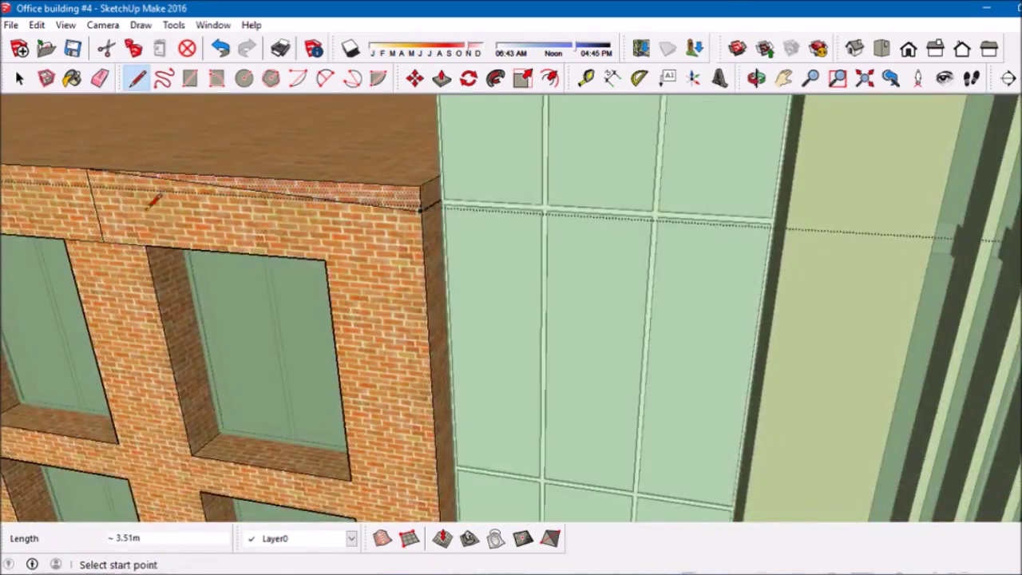
{"action": "key", "text": "p"}
{"action": "left_click", "coordinate": [342, 164]}
{"action": "scroll", "coordinate": [240, 159], "scroll_direction": "up", "scroll_amount": 3}
{"action": "left_click", "coordinate": [183, 213]}
Make the window component unique and open the glass panel for editing.
{"action": "key", "text": "space"}
{"action": "scroll", "coordinate": [331, 210], "scroll_direction": "down", "scroll_amount": 5}
{"action": "middle_click_drag", "start_coordinate": [331, 210], "coordinate": [231, 128]}
{"action": "scroll", "coordinate": [267, 208], "scroll_direction": "up", "scroll_amount": 10}
{"action": "mouse_move", "coordinate": [267, 208]}
{"action": "middle_mouse_down"}
{"action": "mouse_move", "coordinate": [333, 102]}
{"action": "mouse_move", "coordinate": [445, 153]}
{"action": "middle_mouse_up"}
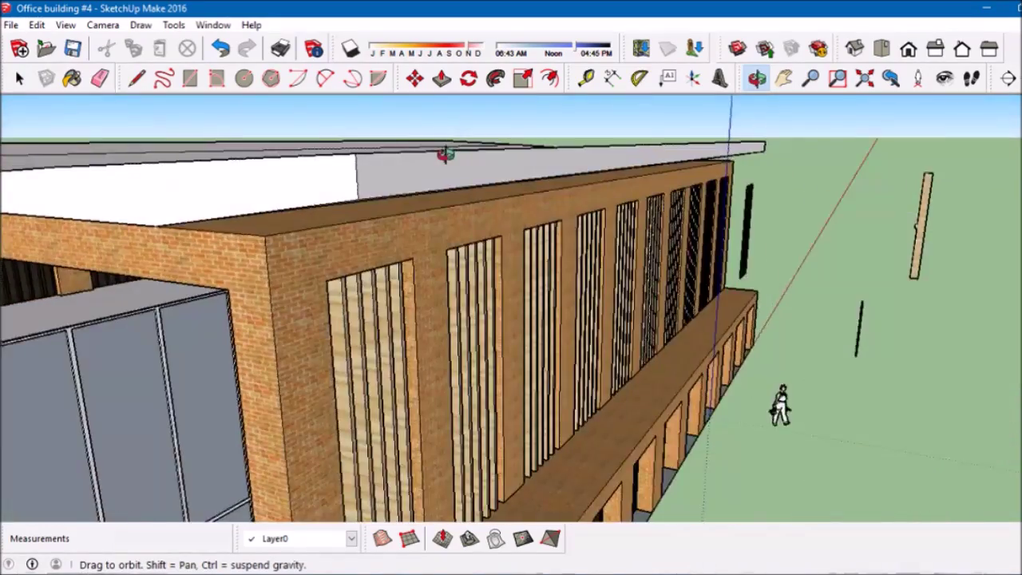
{"action": "scroll", "coordinate": [479, 279], "scroll_direction": "down", "scroll_amount": 5}
{"action": "scroll", "coordinate": [271, 208], "scroll_direction": "up", "scroll_amount": 5}
{"action": "right_click", "coordinate": [258, 190]}
{"action": "left_click", "coordinate": [292, 290]}
{"action": "scroll", "coordinate": [291, 329], "scroll_direction": "down", "scroll_amount": 3}
{"action": "double_click", "coordinate": [291, 330]}
{"action": "key", "text": "t"}
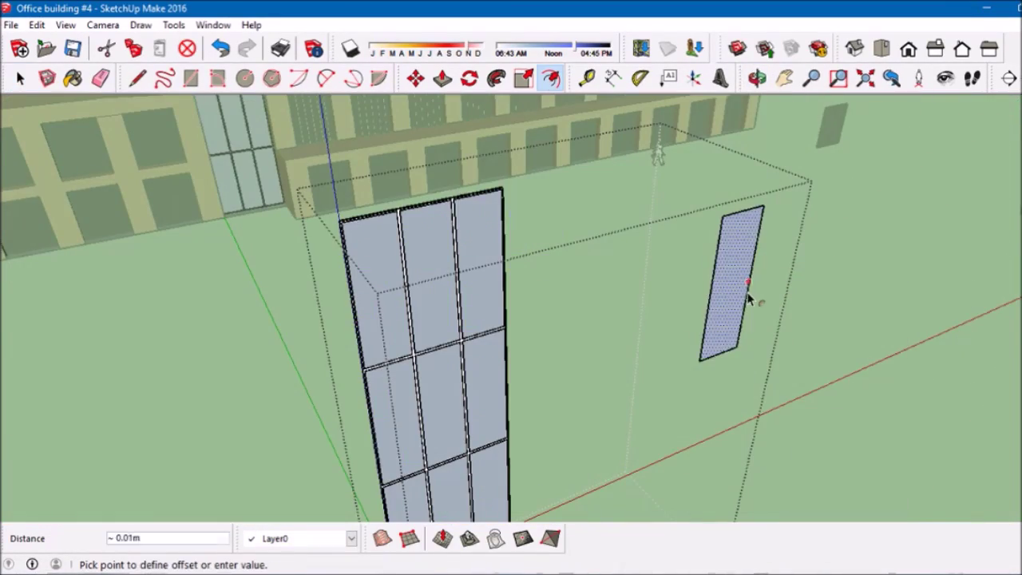
Inset the narrow panel by 0.025 and pull it out to a thin fin thickness.
{"action": "left_click", "coordinate": [753, 309]}
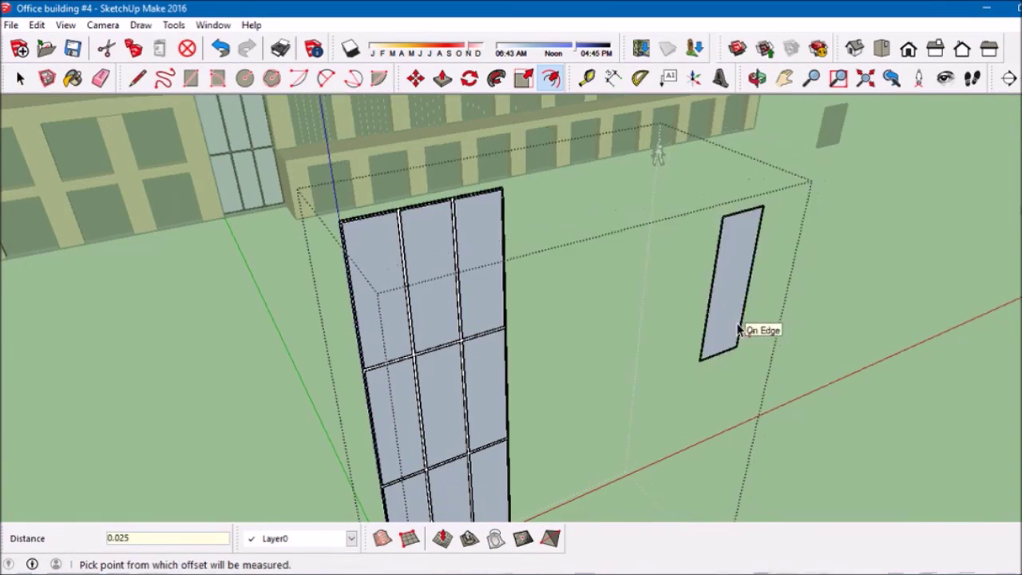
{"action": "key", "text": "p"}
{"action": "scroll", "coordinate": [554, 276], "scroll_direction": "up", "scroll_amount": 5}
{"action": "mouse_move", "coordinate": [555, 277]}
{"action": "middle_mouse_down"}
{"action": "mouse_move", "coordinate": [577, 294]}
{"action": "mouse_move", "coordinate": [509, 256]}
{"action": "middle_mouse_up"}
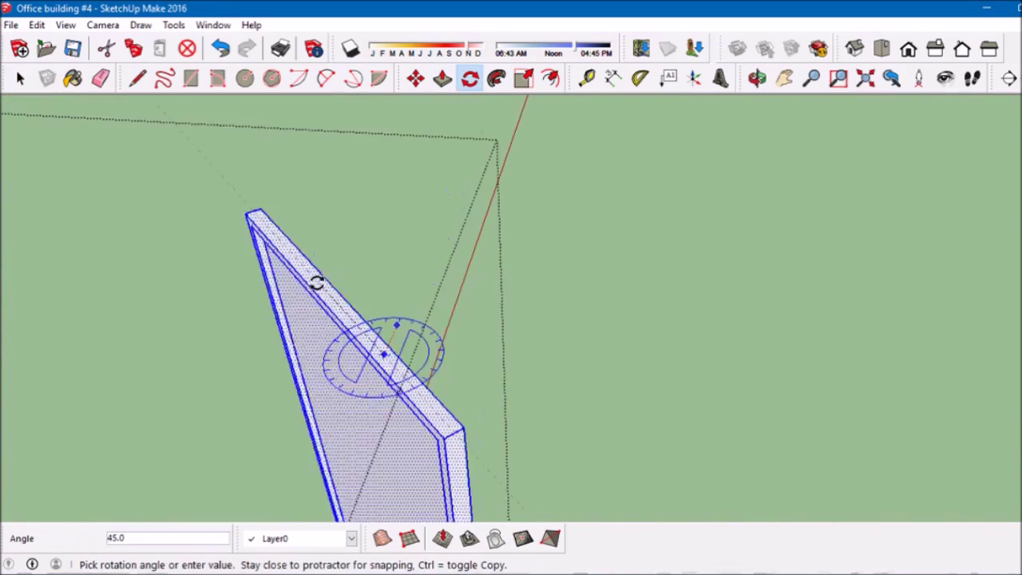
{"action": "scroll", "coordinate": [319, 351], "scroll_direction": "up", "scroll_amount": 5}
{"action": "middle_click_drag", "start_coordinate": [272, 372], "coordinate": [342, 237]}
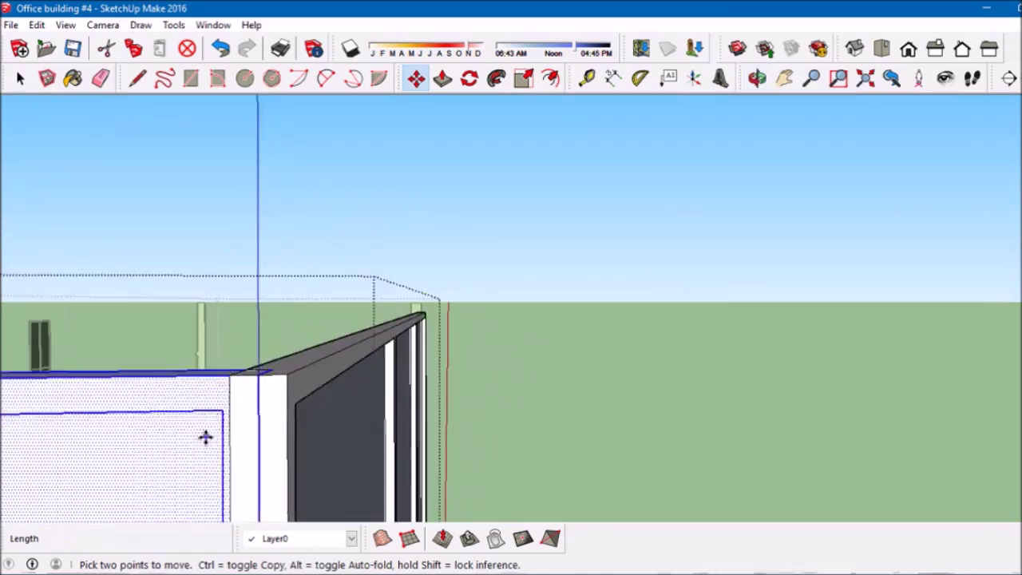
Copy the fin along the facade to its edge using Move with Ctrl.
{"action": "left_click", "coordinate": [235, 395]}
{"action": "scroll", "coordinate": [552, 267], "scroll_direction": "down", "scroll_amount": 3}
{"action": "middle_click_drag", "start_coordinate": [552, 266], "coordinate": [278, 125]}
{"action": "key", "text": "ctrl"}
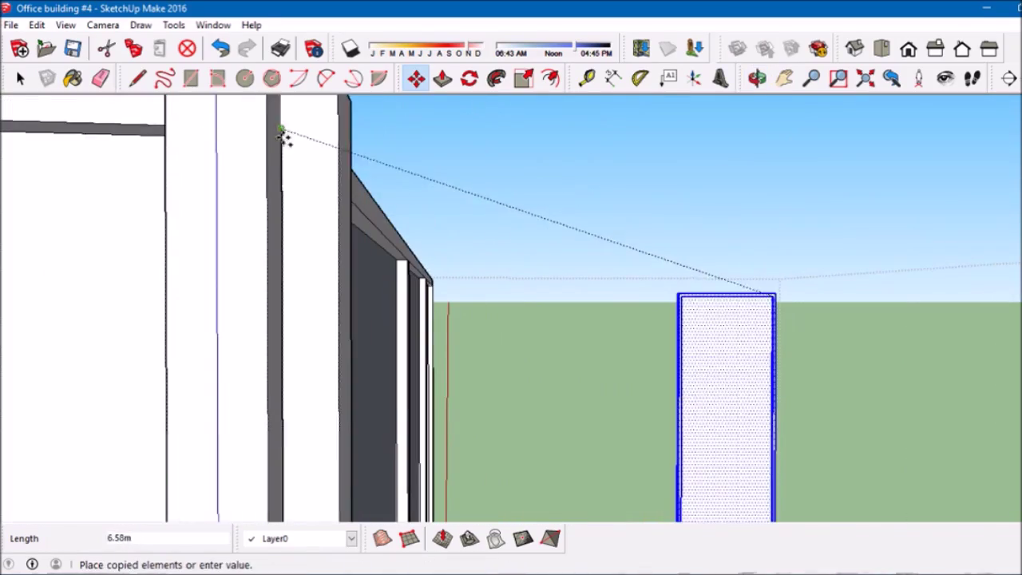
{"action": "left_click", "coordinate": [195, 158]}
{"action": "middle_click_drag", "start_coordinate": [196, 158], "coordinate": [174, 178]}
{"action": "key", "text": "e"}
{"action": "mouse_move", "coordinate": [230, 213]}
{"action": "middle_mouse_down"}
{"action": "mouse_move", "coordinate": [310, 378]}
{"action": "mouse_move", "coordinate": [377, 120]}
{"action": "mouse_move", "coordinate": [450, 274]}
{"action": "middle_mouse_up"}
{"action": "key", "text": "ctrl+z"}
Draw an edge line from the building's top corner.
{"action": "key", "text": "l"}
{"action": "scroll", "coordinate": [388, 251], "scroll_direction": "up", "scroll_amount": 3}
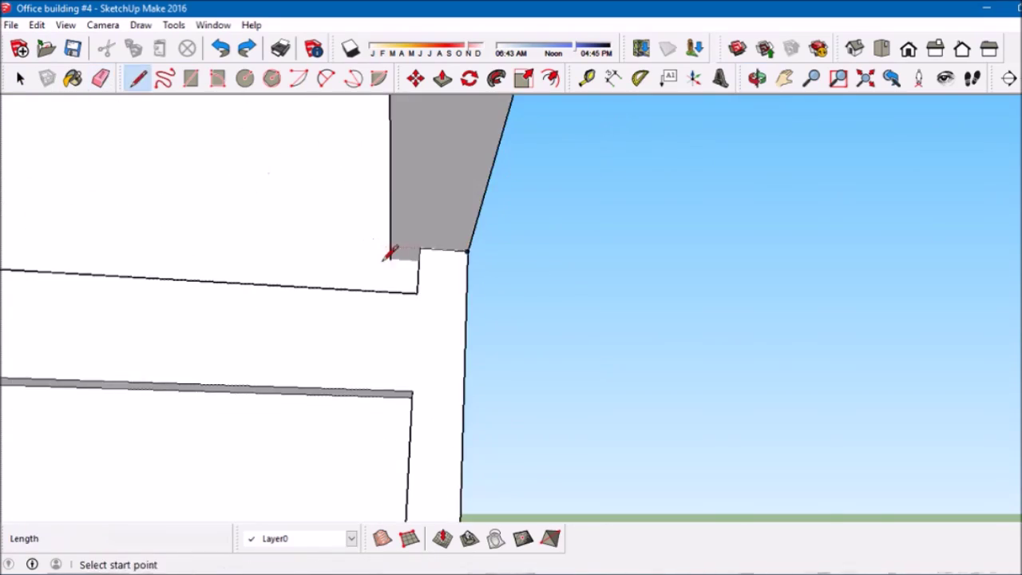
{"action": "left_click", "coordinate": [391, 250]}
{"action": "scroll", "coordinate": [392, 250], "scroll_direction": "down", "scroll_amount": 5}
{"action": "middle_click_drag", "start_coordinate": [326, 212], "coordinate": [331, 149]}
{"action": "scroll", "coordinate": [331, 148], "scroll_direction": "up", "scroll_amount": 5}
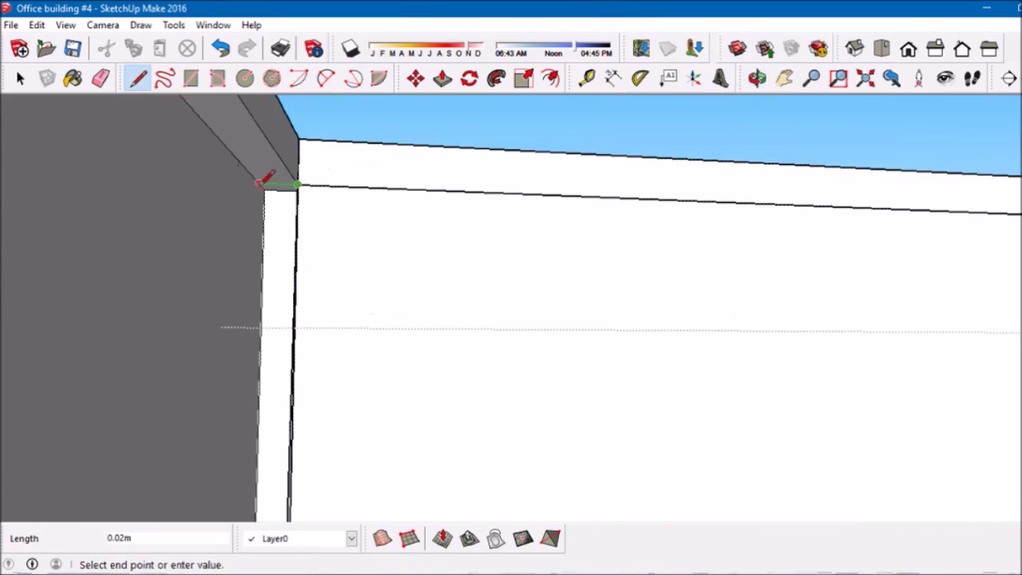
{"action": "middle_click_drag", "start_coordinate": [269, 176], "coordinate": [346, 285]}
{"action": "key", "text": "Escape"}
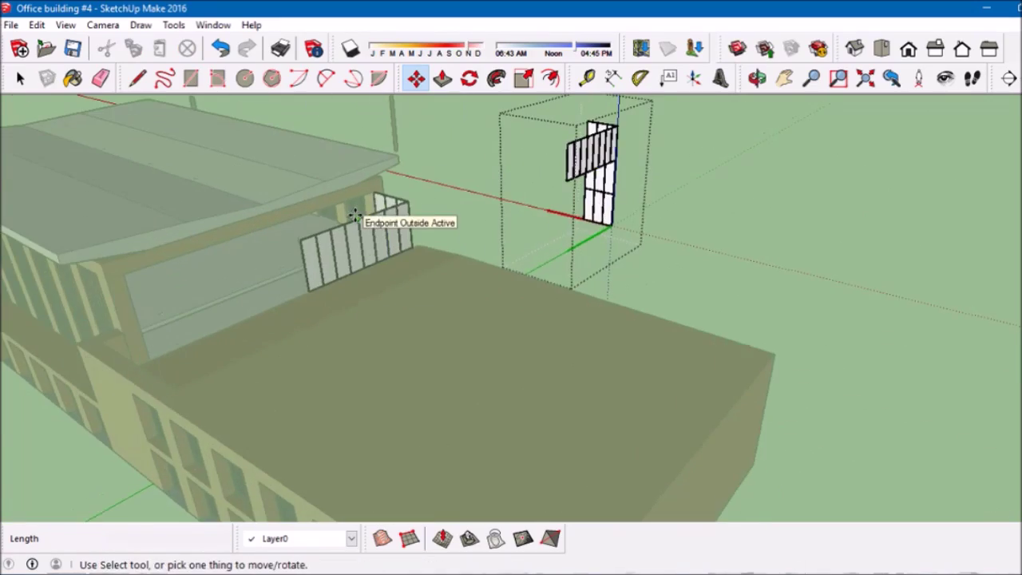
Orbit to the building corner and tidy edges around the brick canopy.
{"action": "key", "text": "e"}
{"action": "mouse_move", "coordinate": [459, 189]}
{"action": "middle_mouse_down"}
{"action": "mouse_move", "coordinate": [607, 183]}
{"action": "mouse_move", "coordinate": [500, 151]}
{"action": "middle_mouse_up"}
{"action": "scroll", "coordinate": [593, 244], "scroll_direction": "down", "scroll_amount": 5}
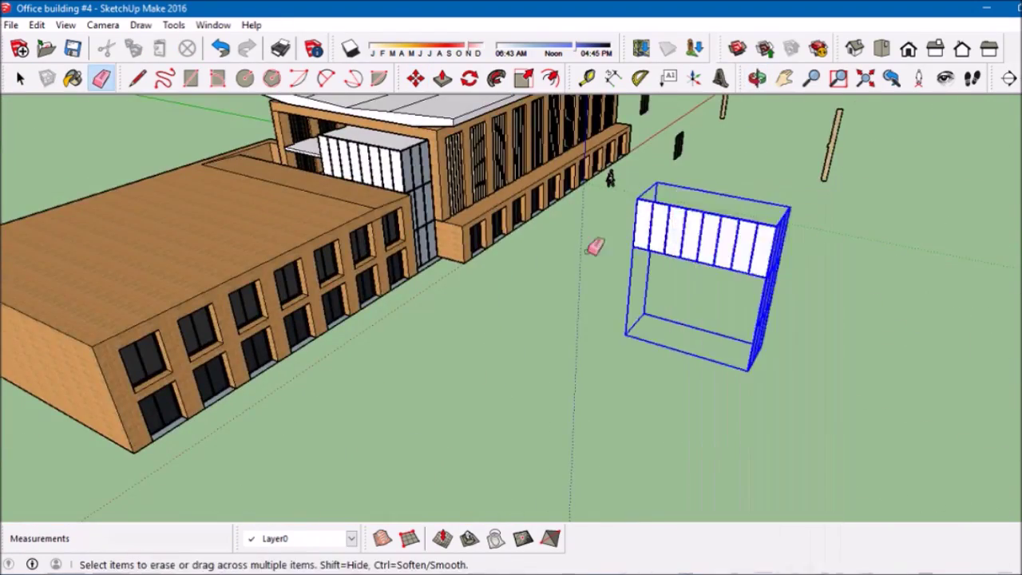
{"action": "scroll", "coordinate": [593, 244], "scroll_direction": "up", "scroll_amount": 5}
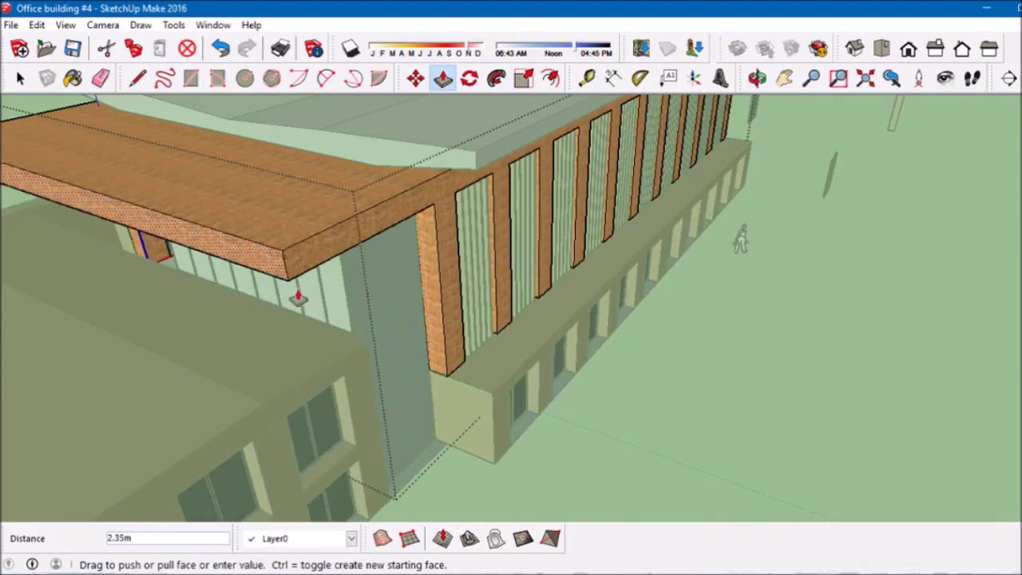
{"action": "scroll", "coordinate": [298, 297], "scroll_direction": "down", "scroll_amount": 5}
{"action": "key", "text": "space"}
{"action": "scroll", "coordinate": [522, 337], "scroll_direction": "up", "scroll_amount": 5}
{"action": "key", "text": "l"}
{"action": "scroll", "coordinate": [735, 296], "scroll_direction": "up", "scroll_amount": 3}
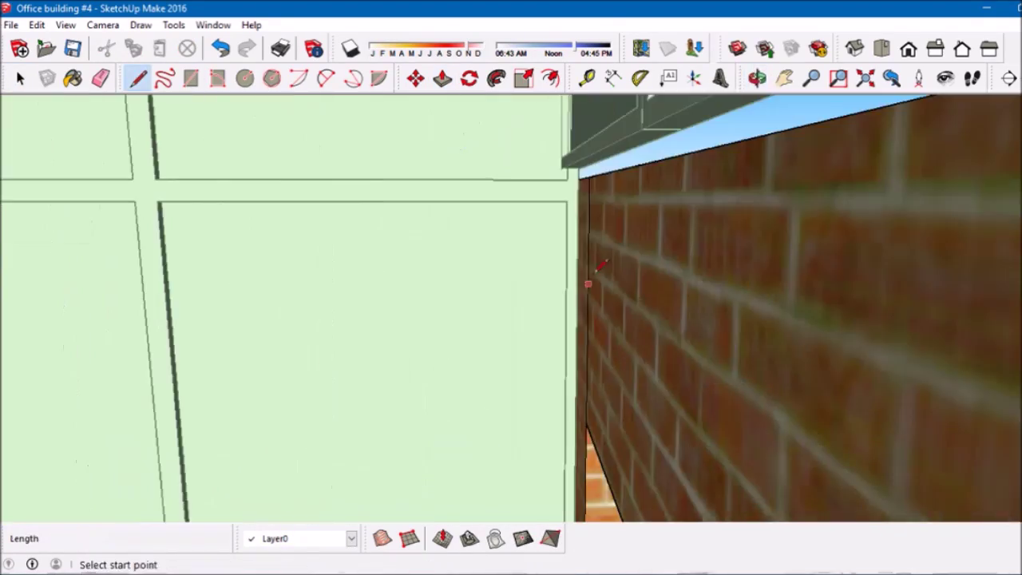
Push the brick canopy 2.35 m over the entrance and start an edge at the ledge corner.
{"action": "key", "text": "p"}
{"action": "middle_click_drag", "start_coordinate": [601, 266], "coordinate": [855, 258]}
{"action": "middle_click_drag", "start_coordinate": [787, 232], "coordinate": [388, 217]}
{"action": "scroll", "coordinate": [388, 217], "scroll_direction": "down", "scroll_amount": 3}
{"action": "key", "text": "p"}
{"action": "scroll", "coordinate": [199, 208], "scroll_direction": "up", "scroll_amount": 5}
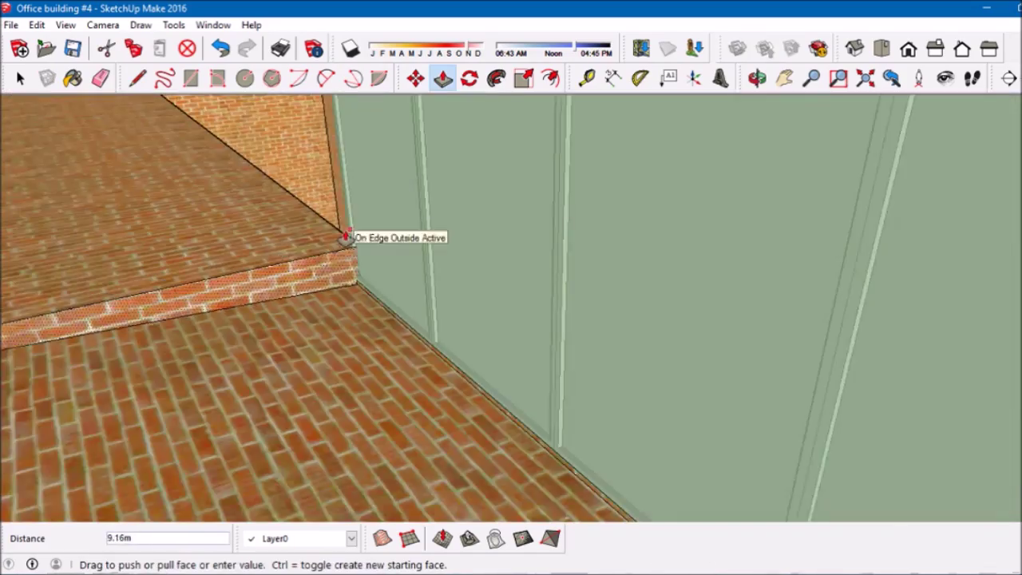
{"action": "key", "text": "l"}
{"action": "scroll", "coordinate": [346, 237], "scroll_direction": "down", "scroll_amount": 5}
{"action": "scroll", "coordinate": [296, 325], "scroll_direction": "down", "scroll_amount": 5}
{"action": "left_click", "coordinate": [232, 292]}
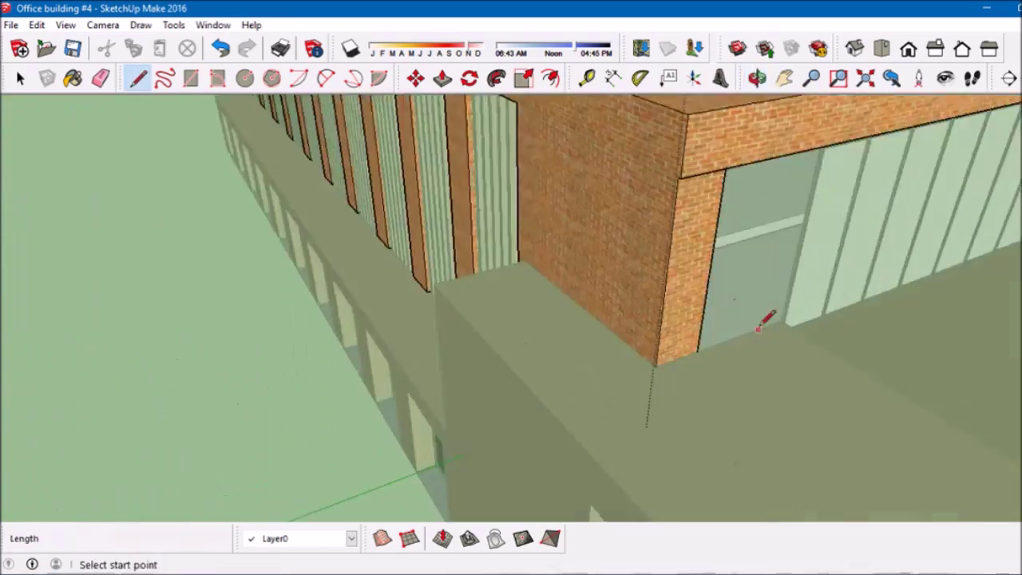
{"action": "middle_click_drag", "start_coordinate": [760, 324], "coordinate": [562, 387]}
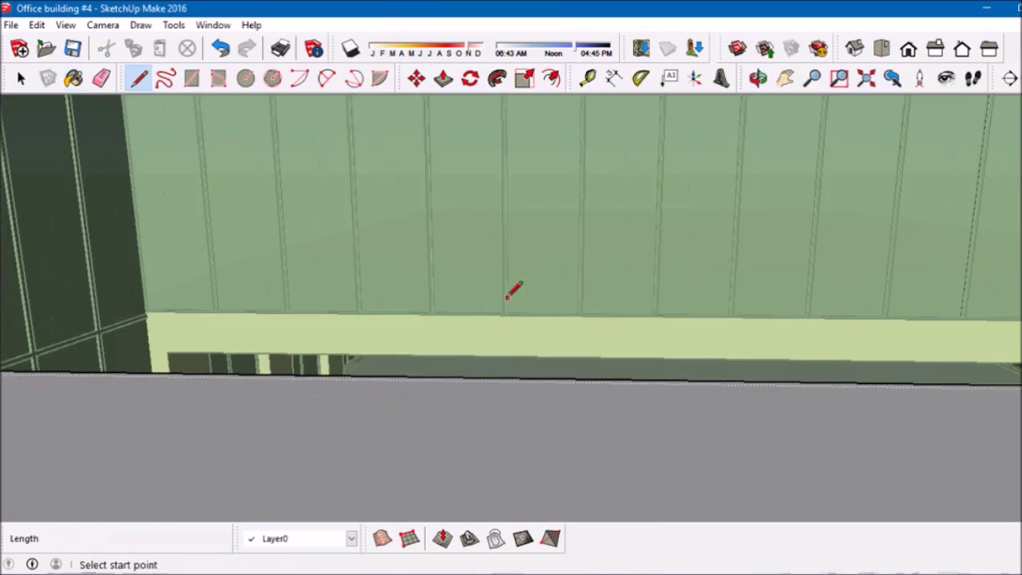
Start outlining the paving with a line along the wall ledge edge.
{"action": "left_click", "coordinate": [507, 345]}
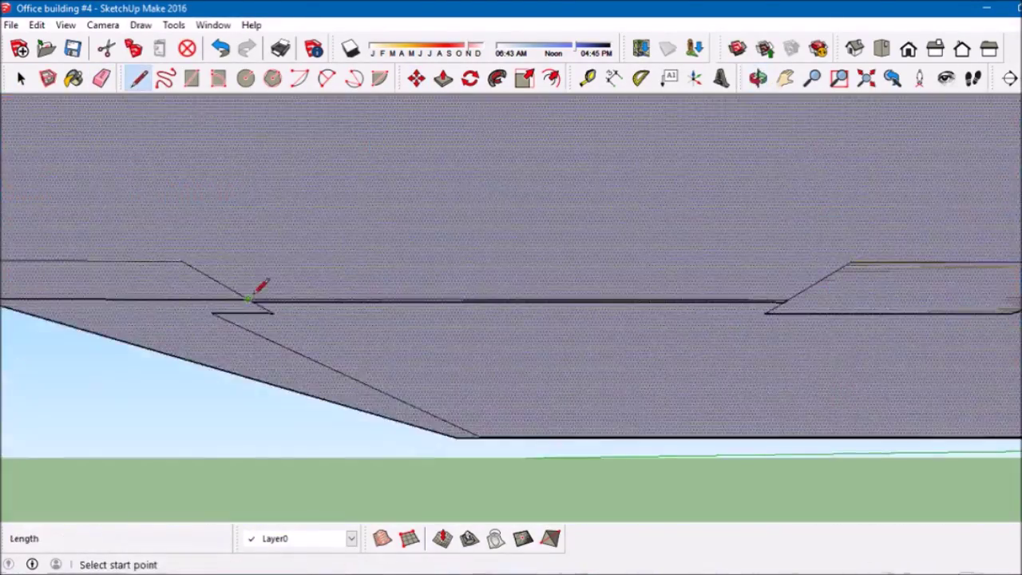
Outline from the brick column's corner and switch the Materials list to Landscaping.
{"action": "left_click", "coordinate": [248, 299]}
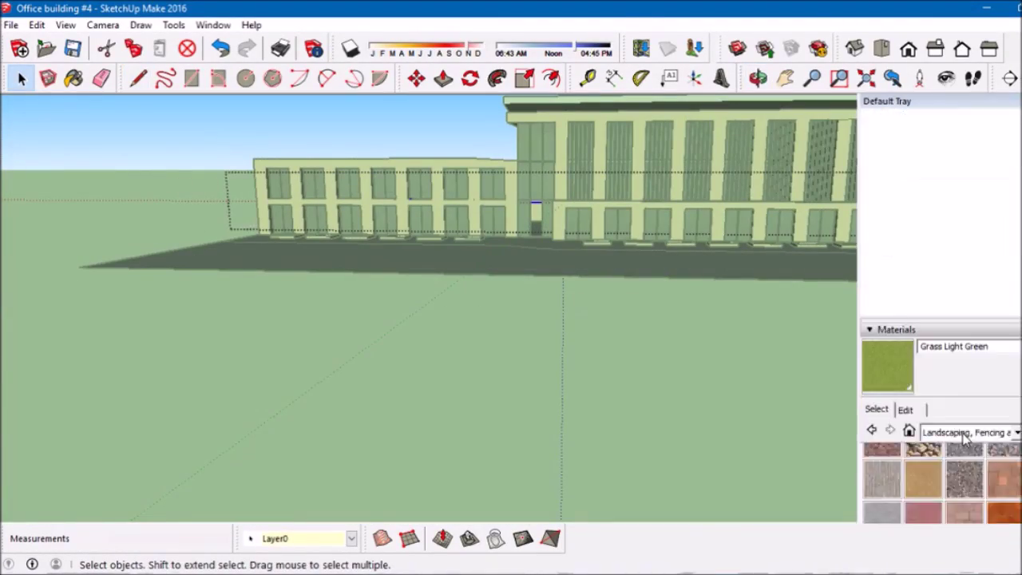
{"action": "left_click", "coordinate": [964, 432]}
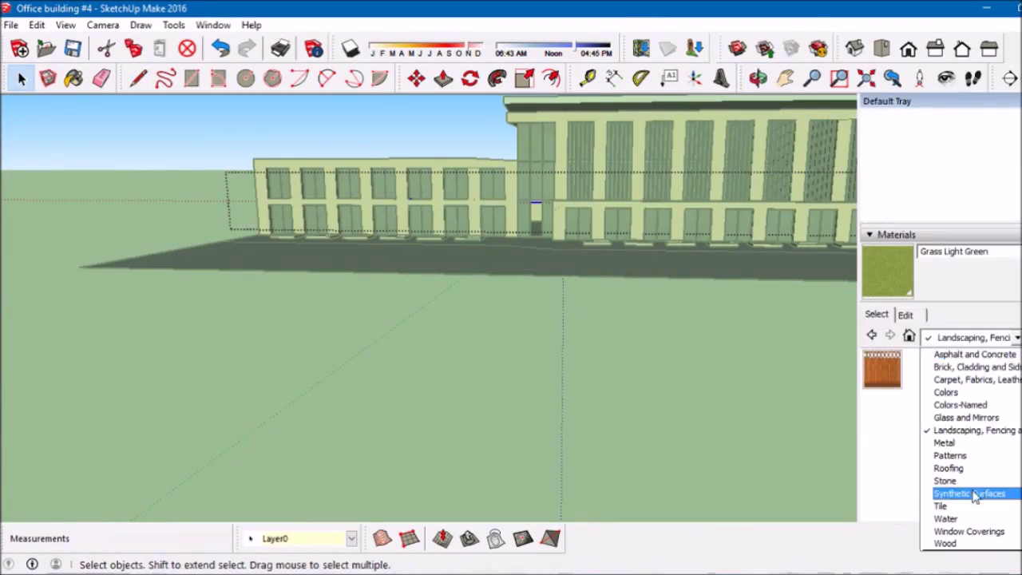